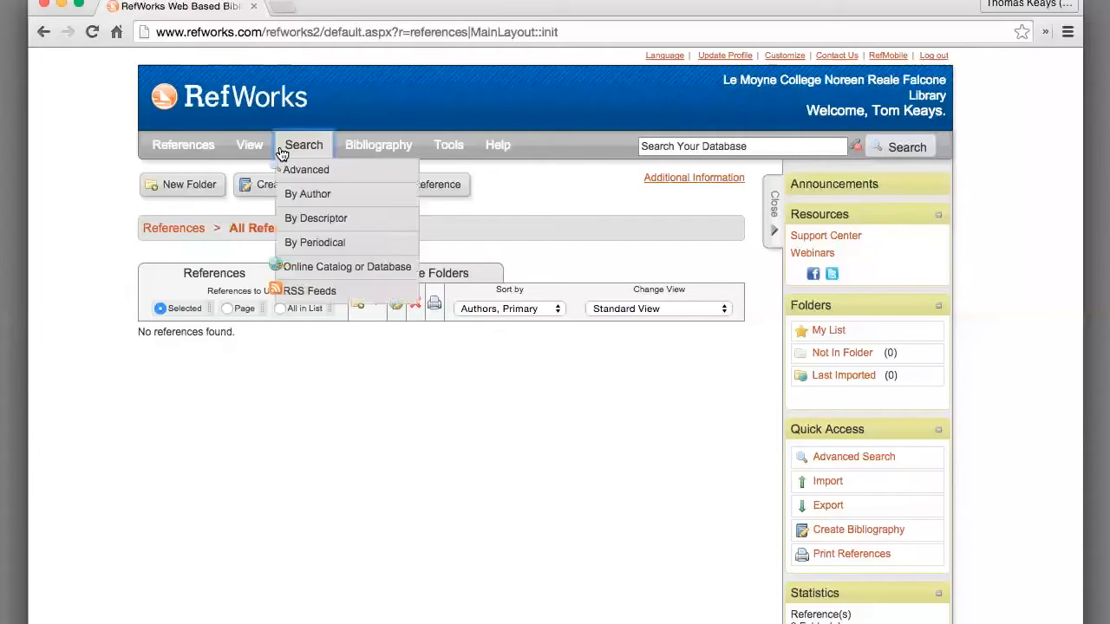
- Open the form for adding a new reference and look through the available output styles
mouse_move(185, 143)
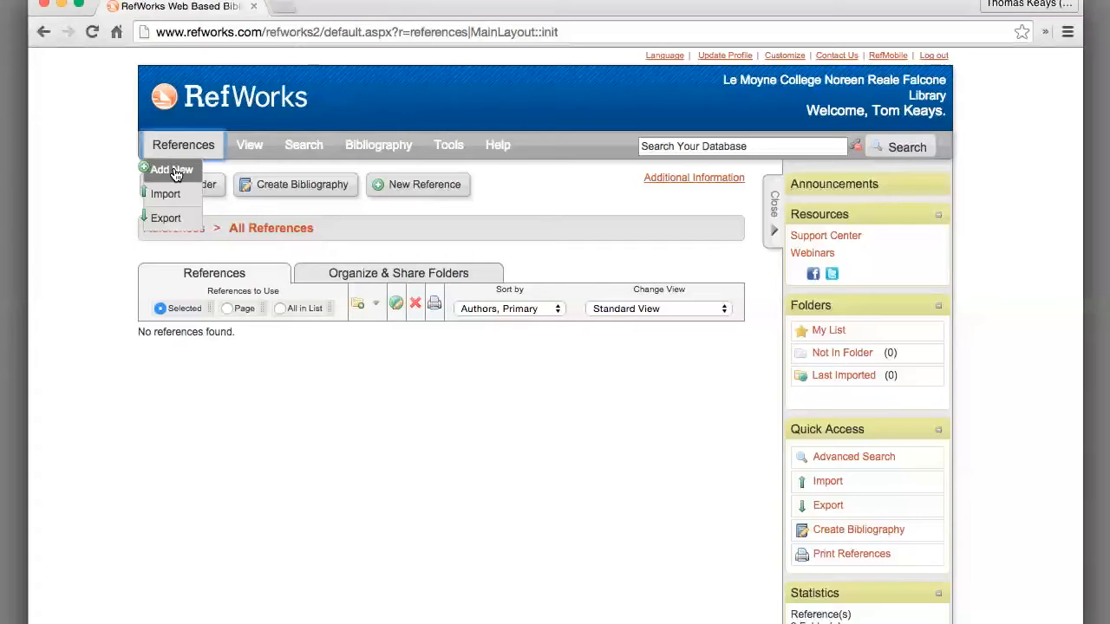
click(176, 172)
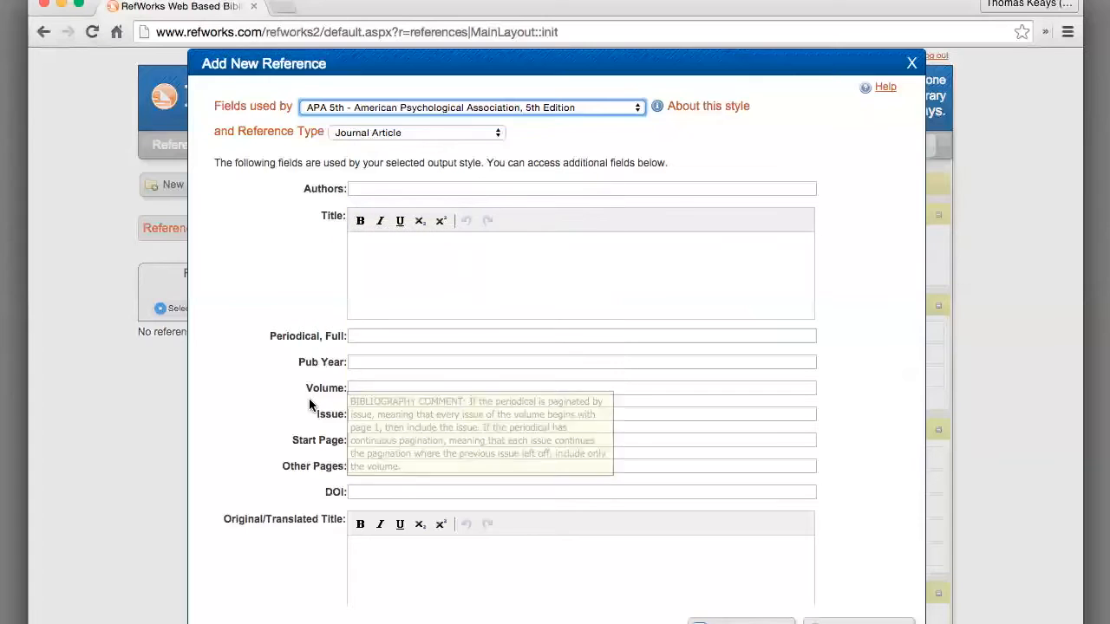
click(387, 110)
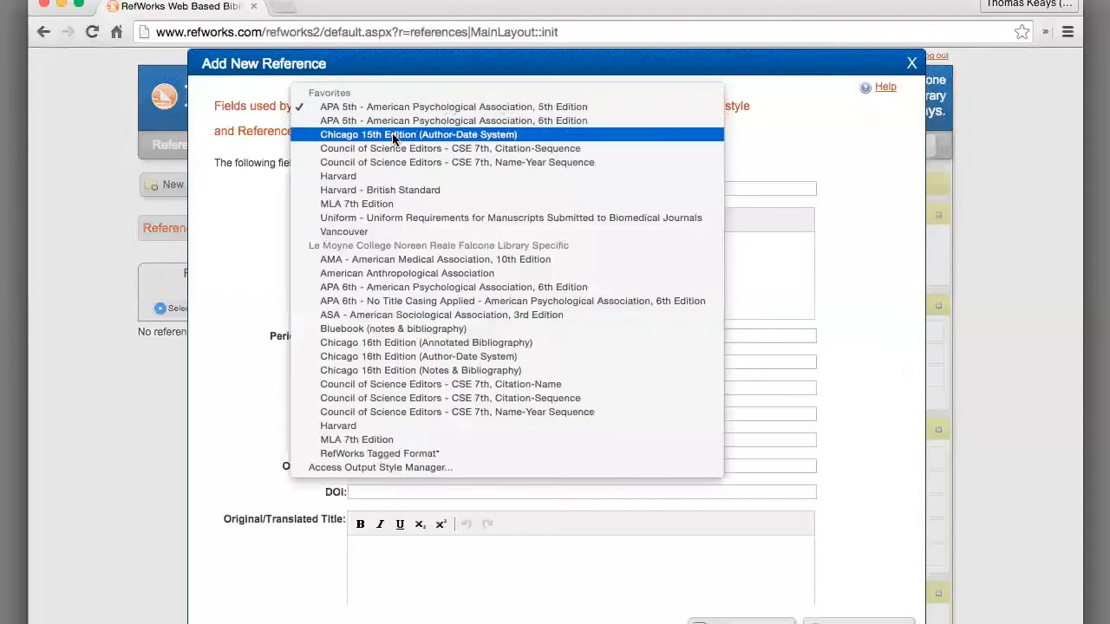
click(268, 205)
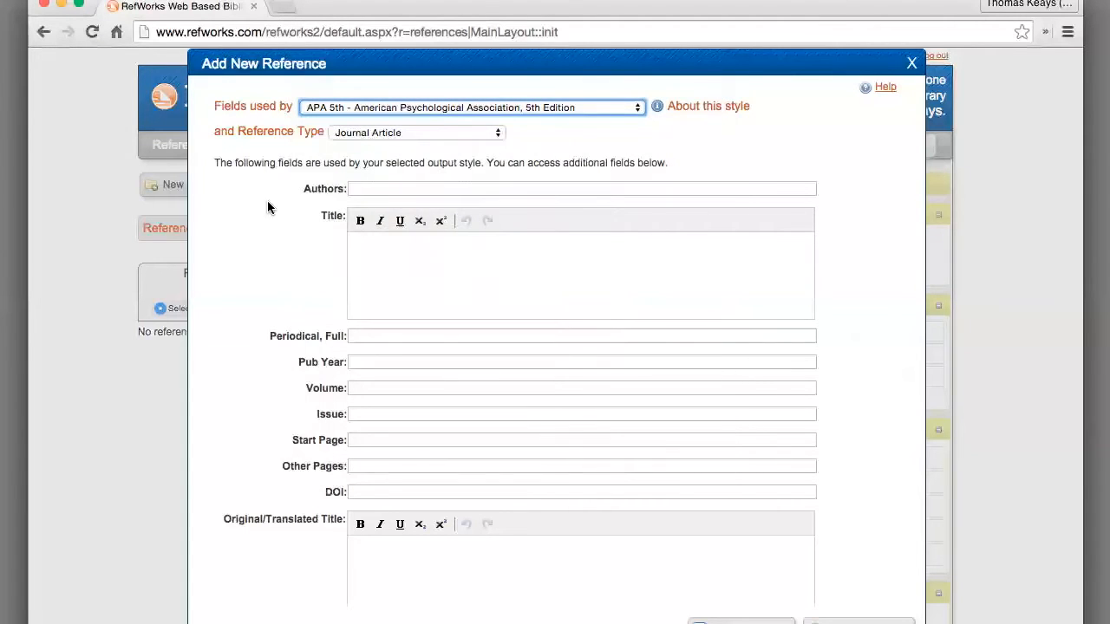
- Switch the new reference's type to Book, Whole and set it back to Journal Article
click(379, 132)
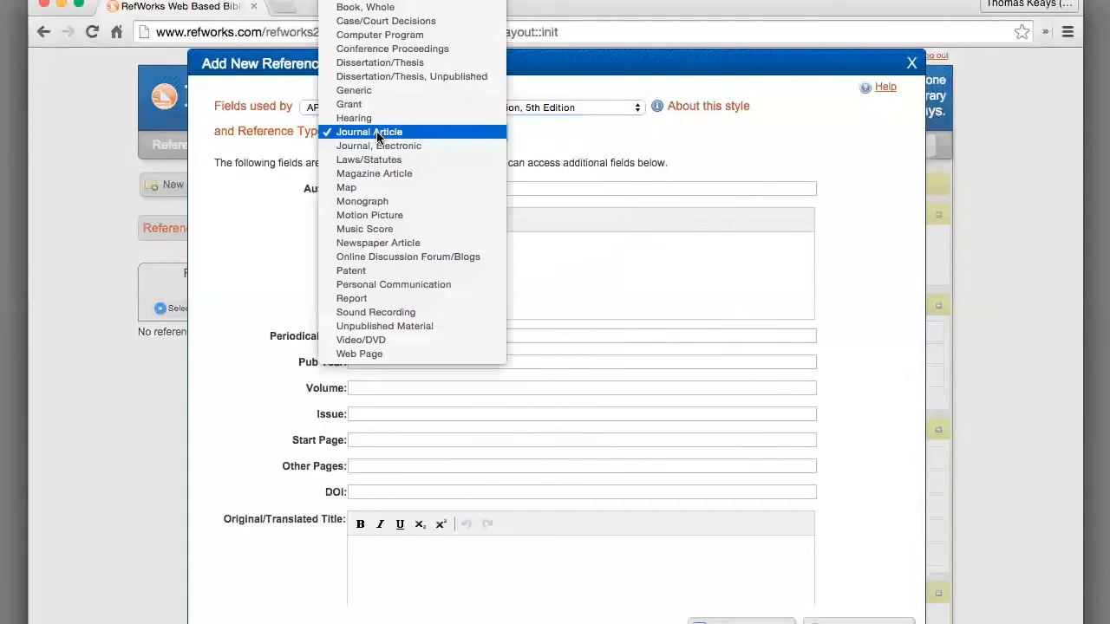
click(397, 7)
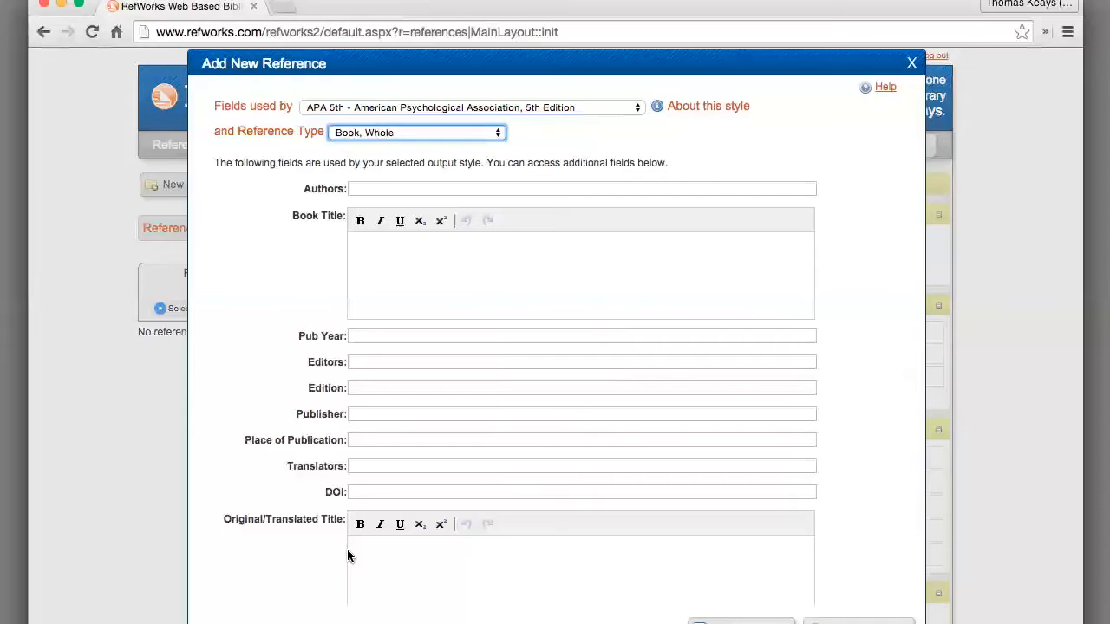
click(435, 135)
click(408, 256)
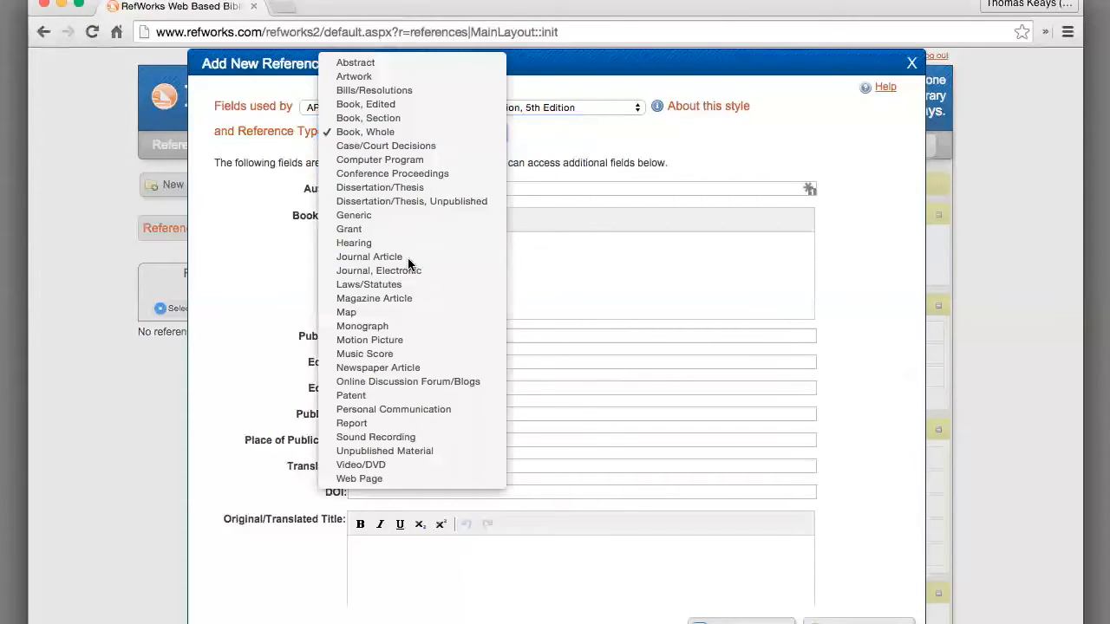
click(261, 262)
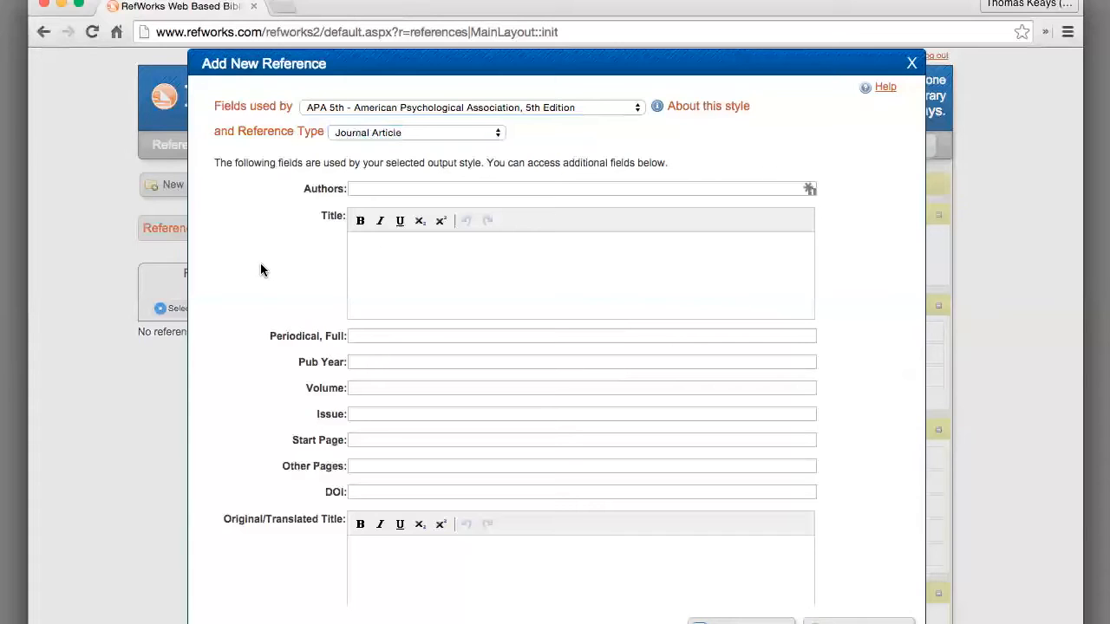
- Set the new reference's fields to the AMA - American Medical Association, 10th Edition style and review the fields it uses
click(439, 106)
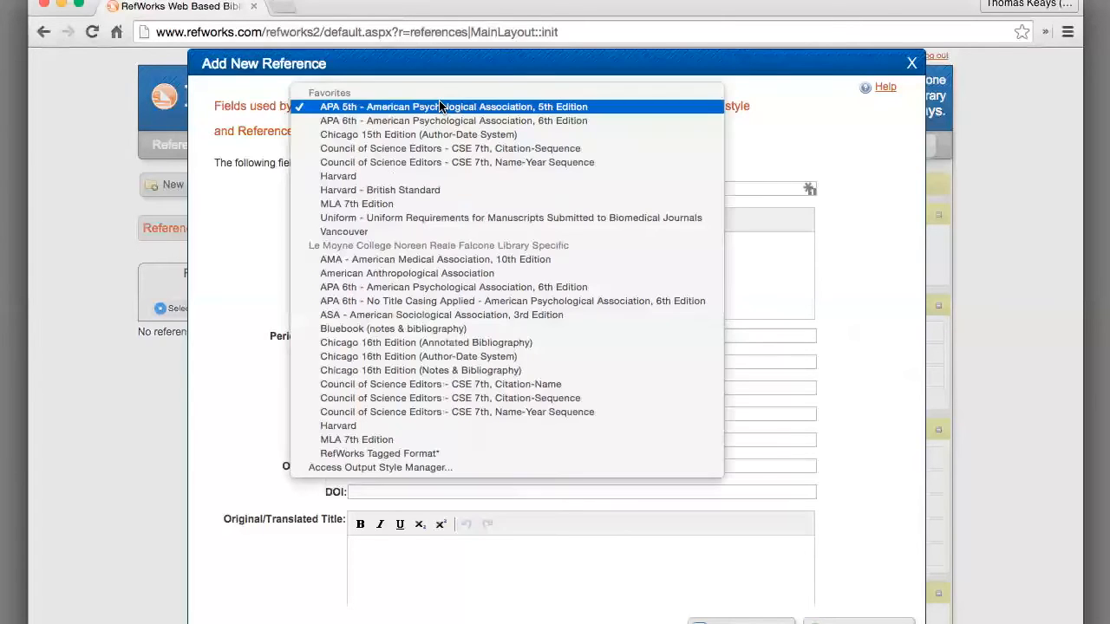
click(409, 260)
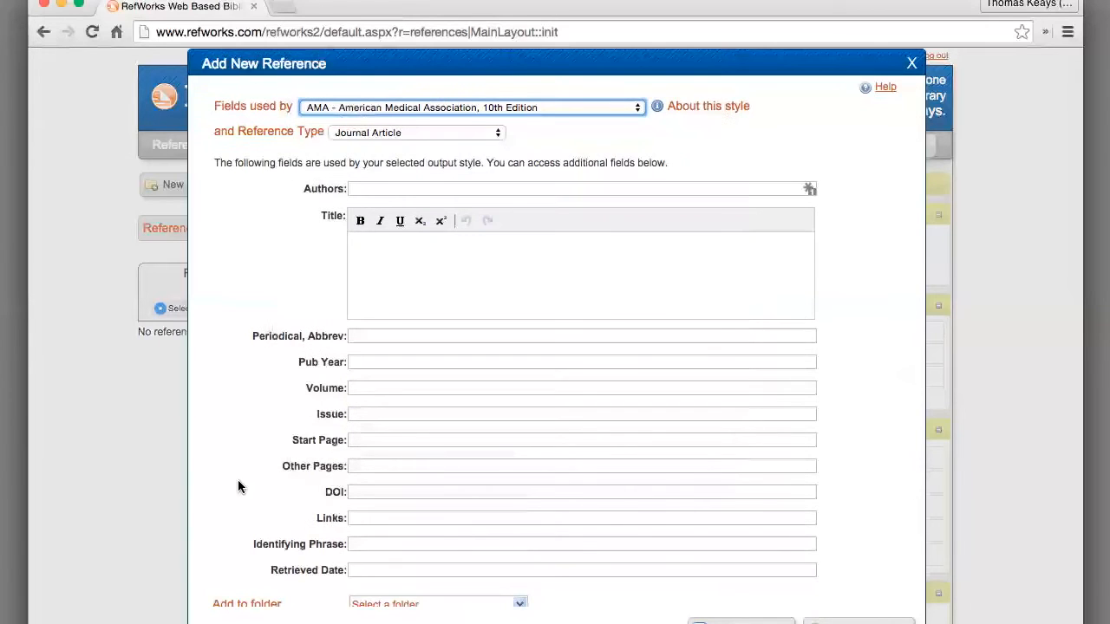
scroll(238, 487, down, 3)
scroll(239, 487, down, 5)
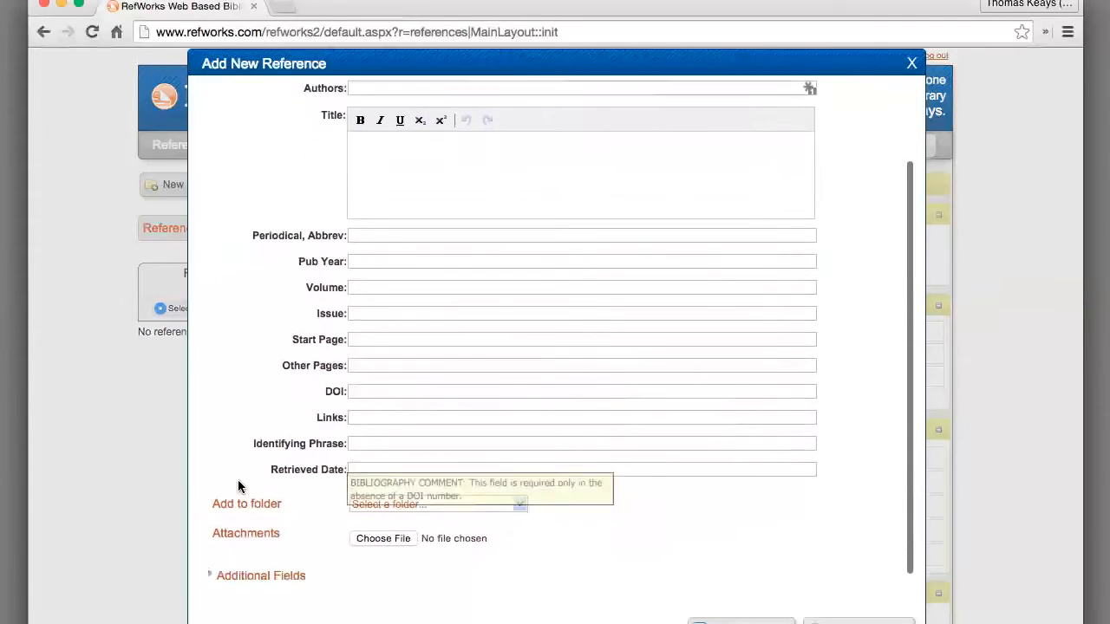
scroll(238, 487, down, 4)
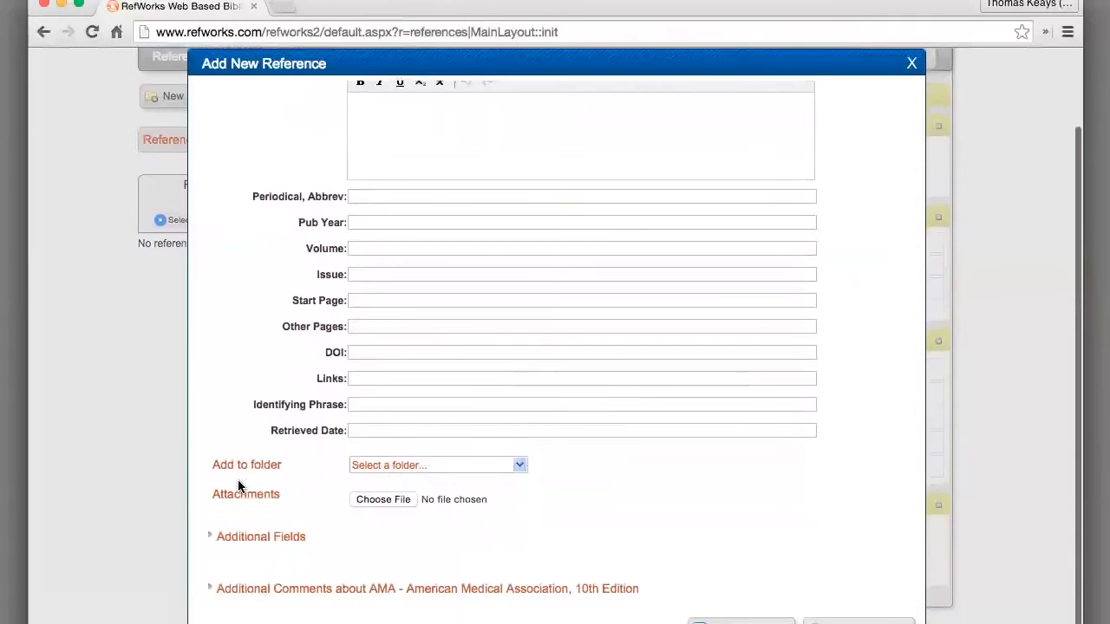
- Expand the new reference's additional fields, review them and close the form without saving
click(248, 541)
scroll(248, 541, down, 10)
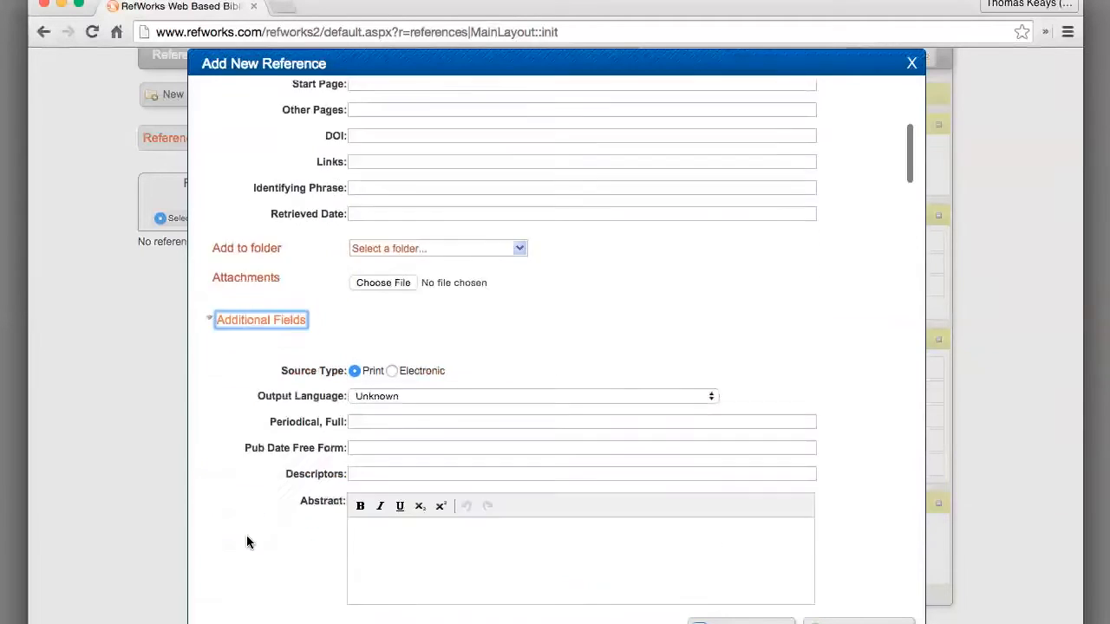
scroll(247, 542, up, 5)
scroll(246, 543, up, 1)
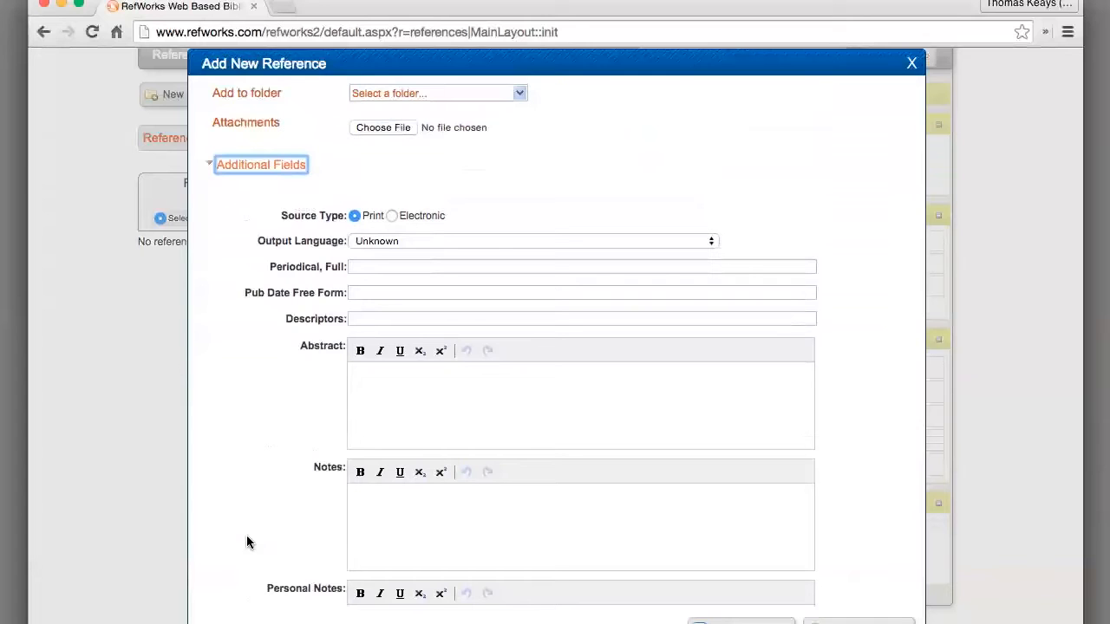
click(911, 66)
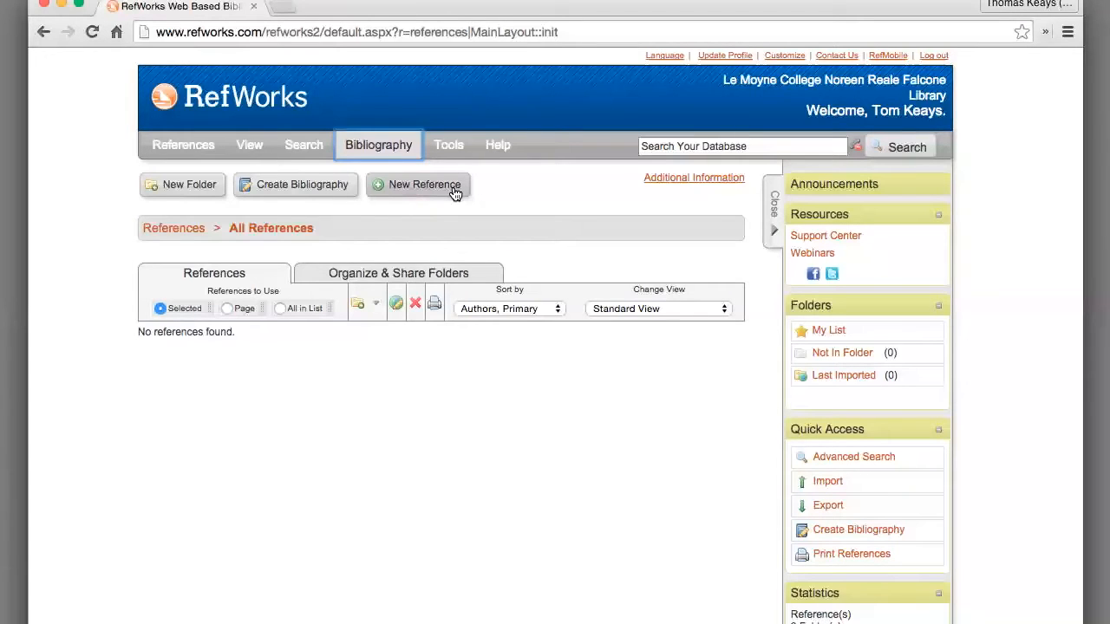
- Start a reference import with ACM Digital Library at eBridge as data source, check its database options and reload the page to discard it
click(183, 145)
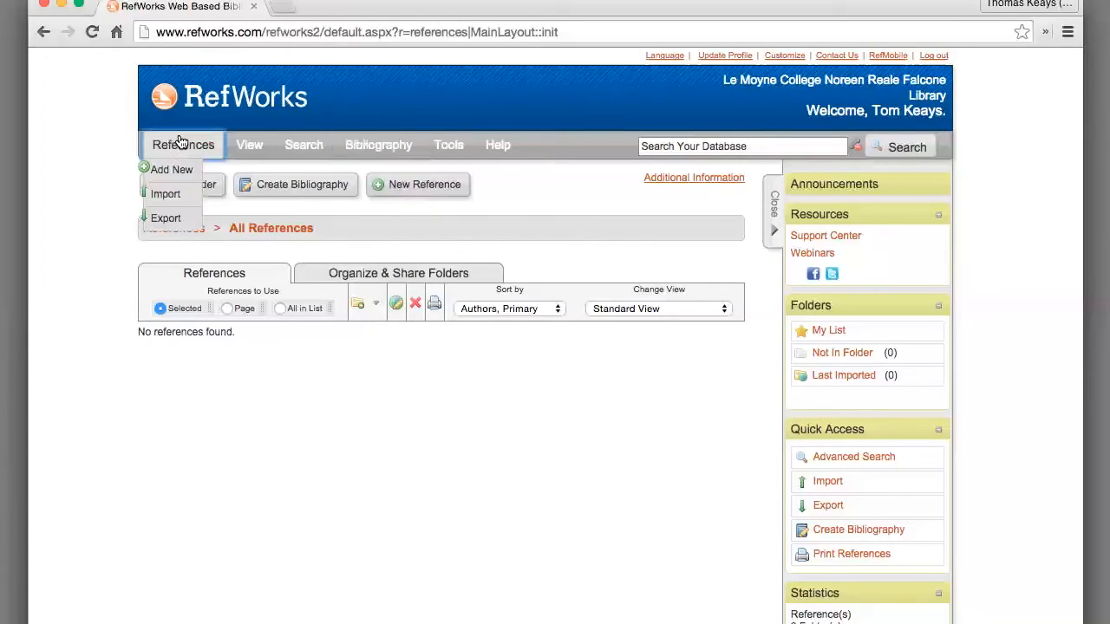
click(165, 195)
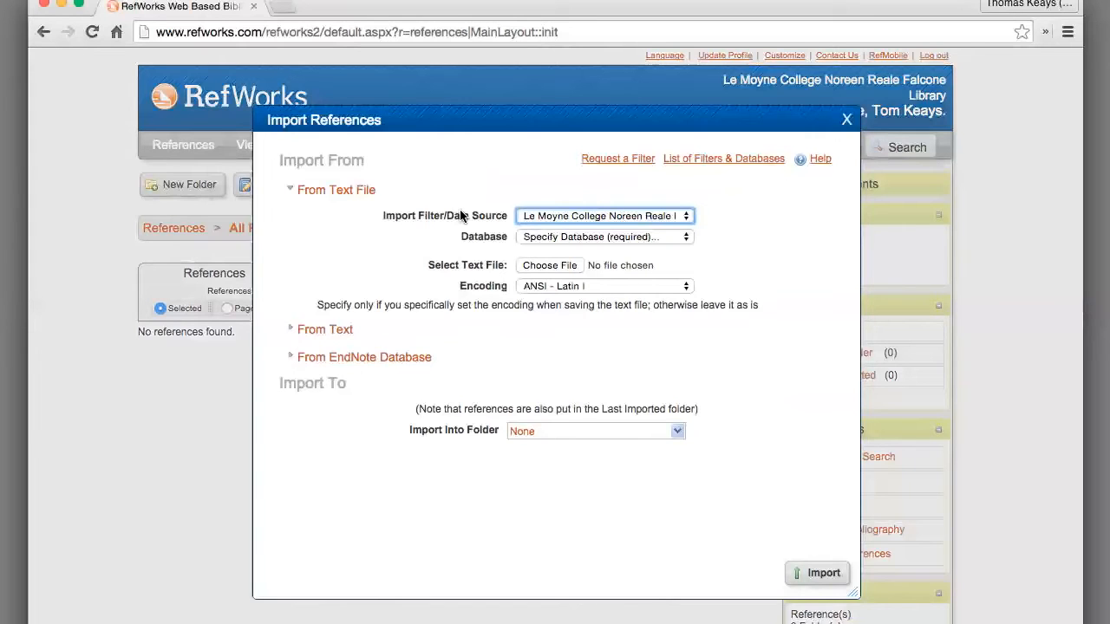
click(561, 217)
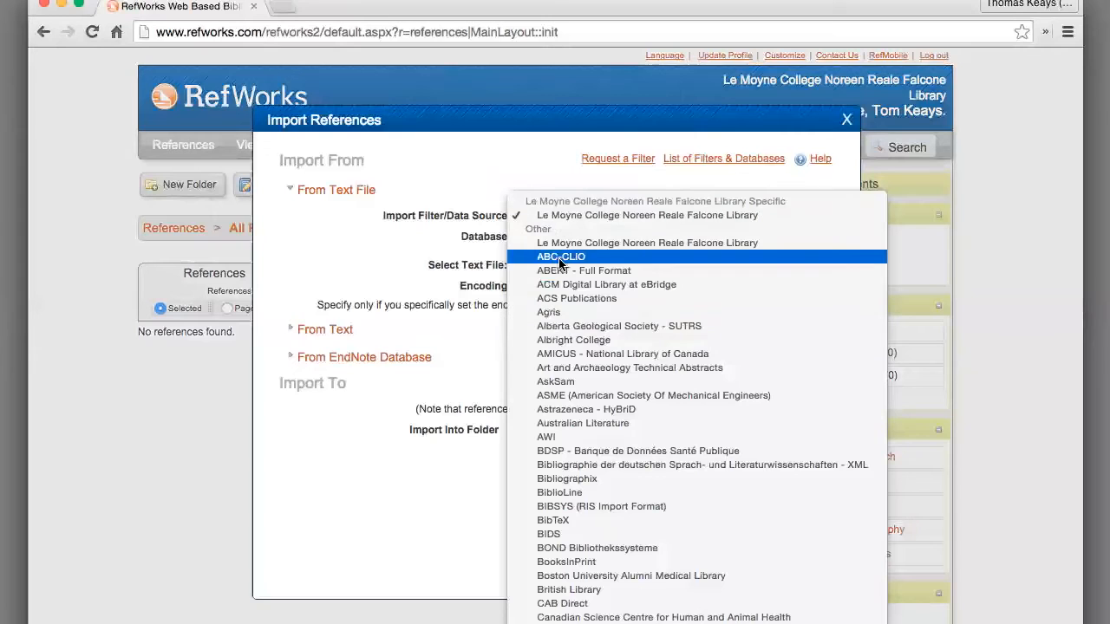
click(556, 284)
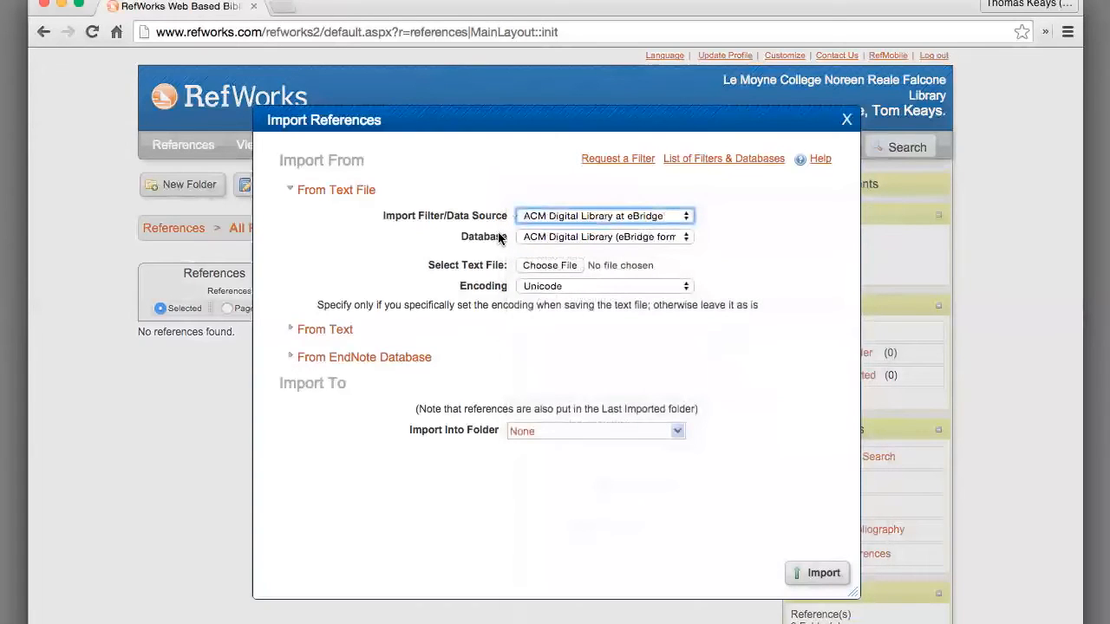
click(580, 239)
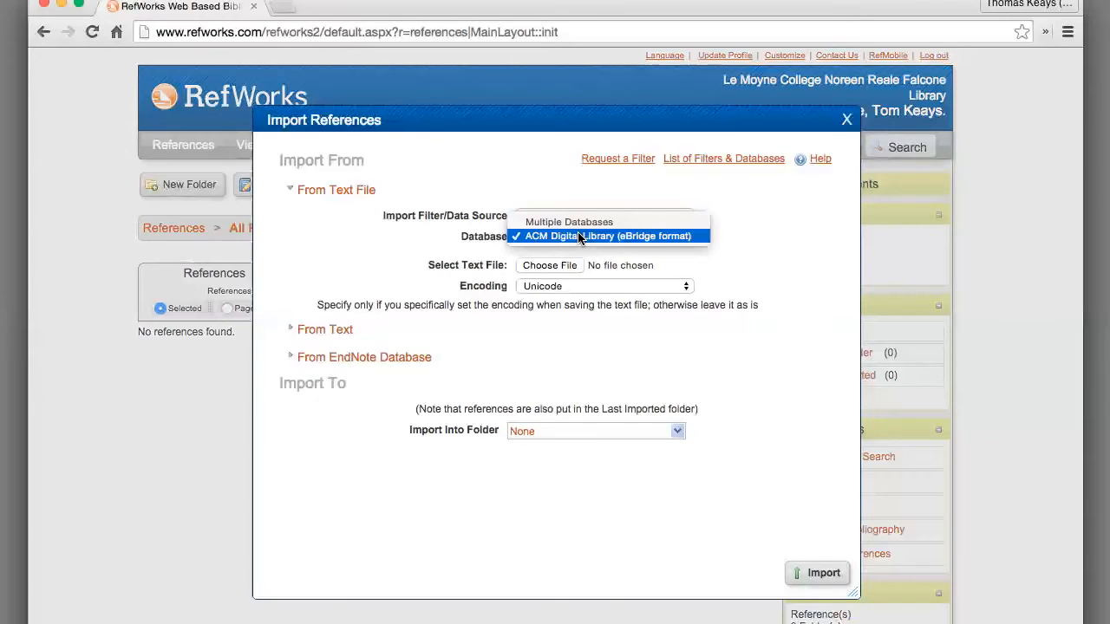
click(91, 32)
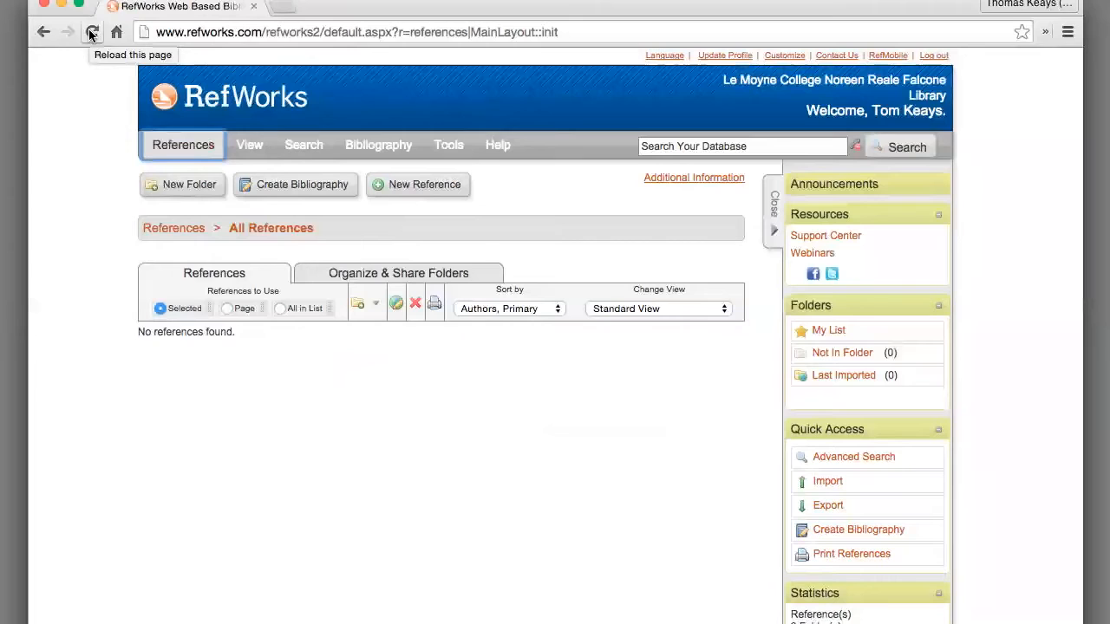
- Display all references and look at the other reference views, including the one for duplicates
click(249, 147)
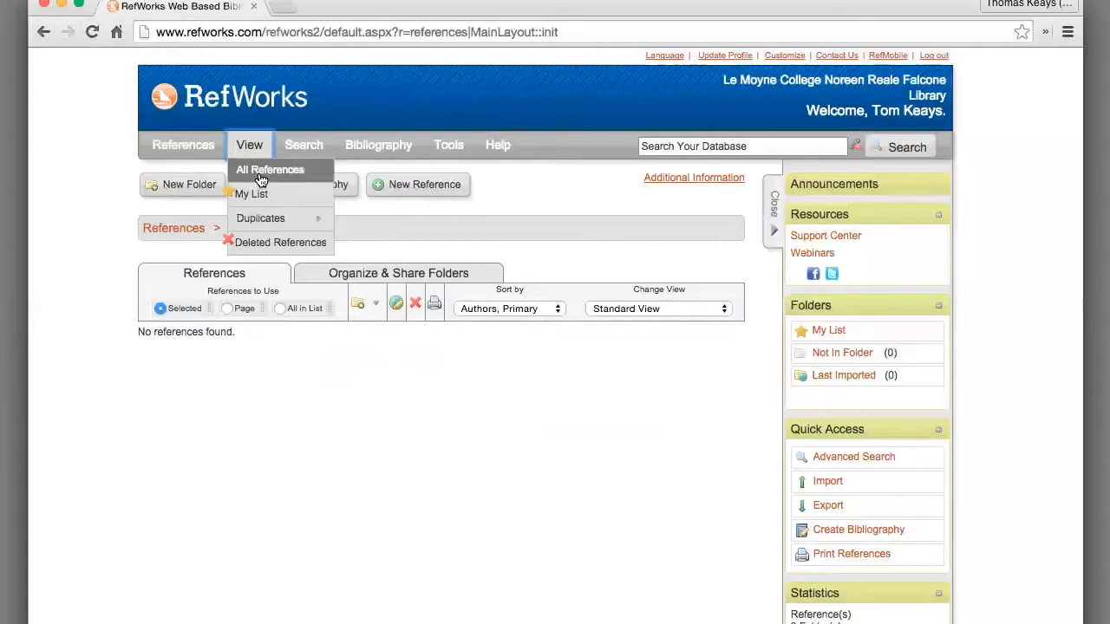
click(260, 177)
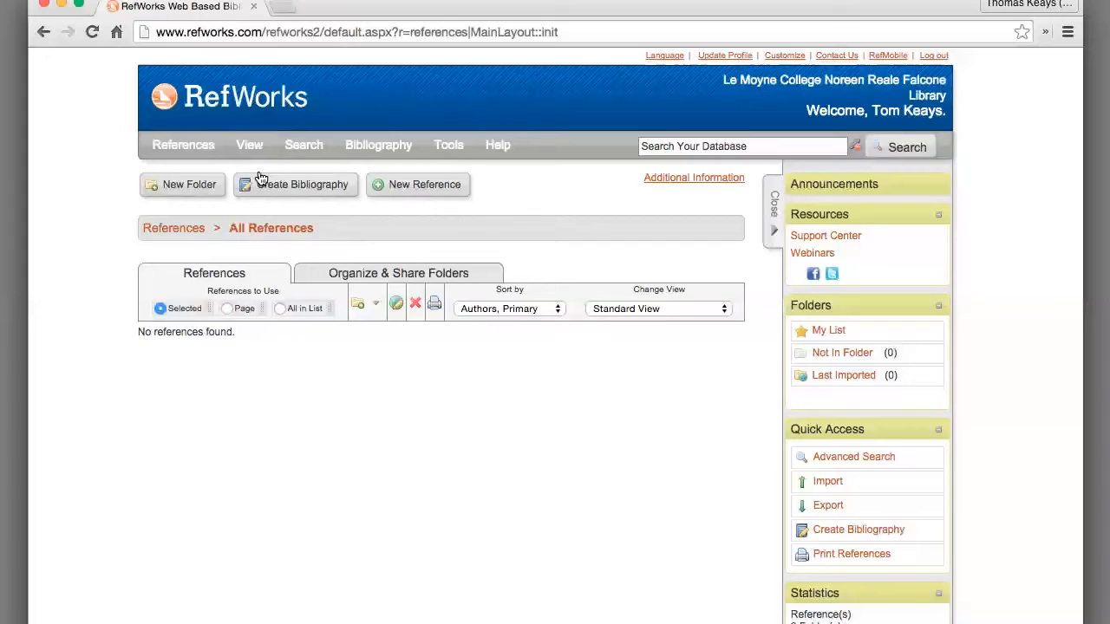
click(261, 152)
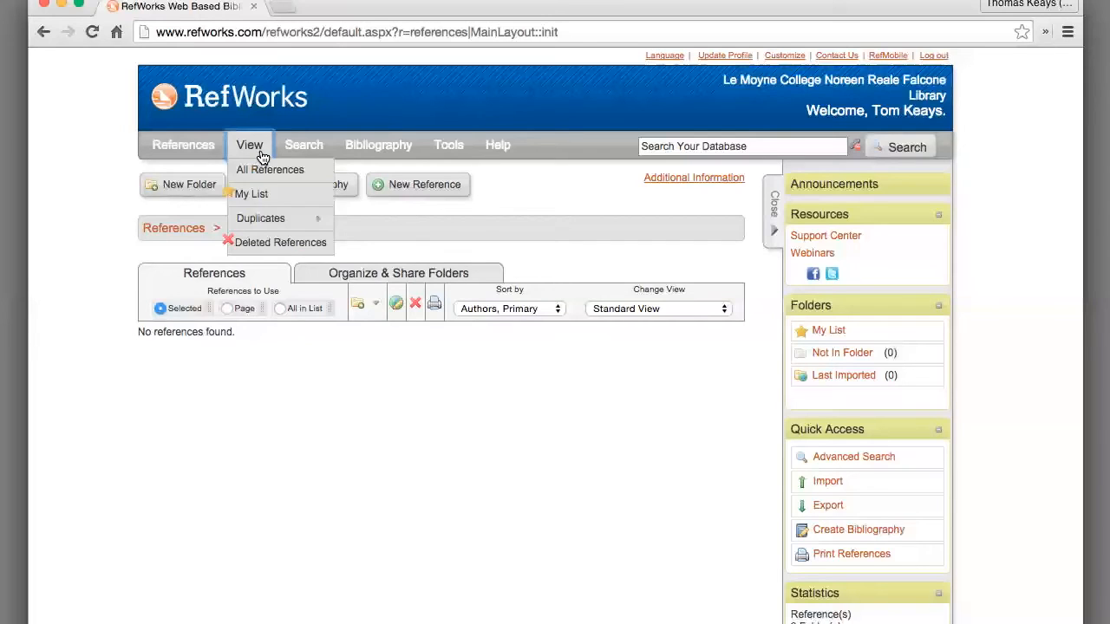
mouse_move(264, 223)
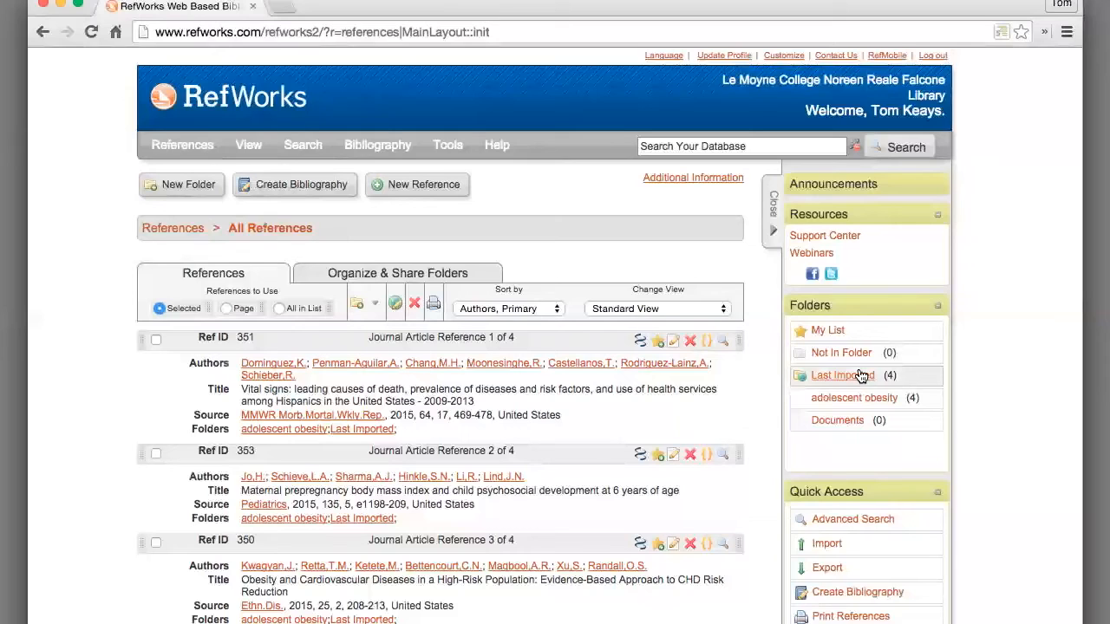
- View the references in the adolescent obesity folder and switch to the Last Imported folder
click(854, 398)
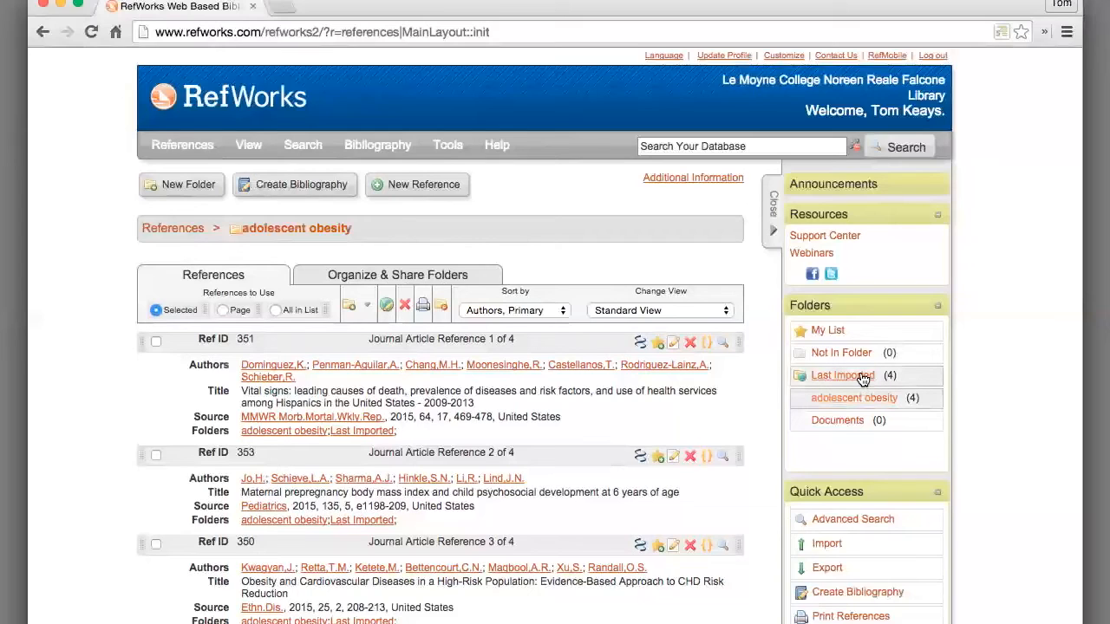
click(841, 375)
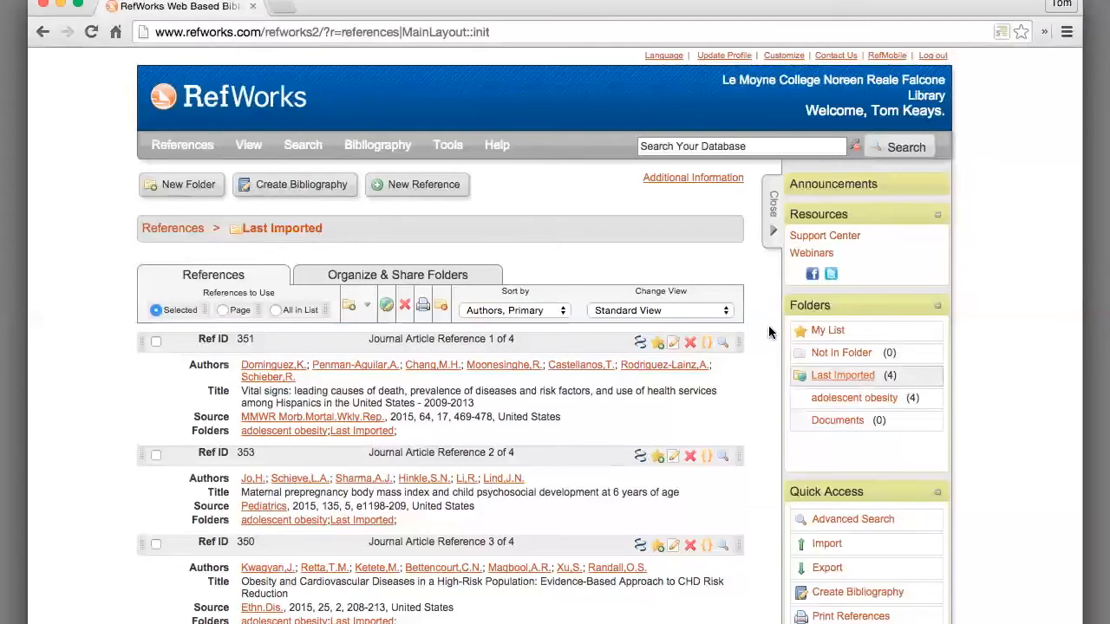
click(314, 152)
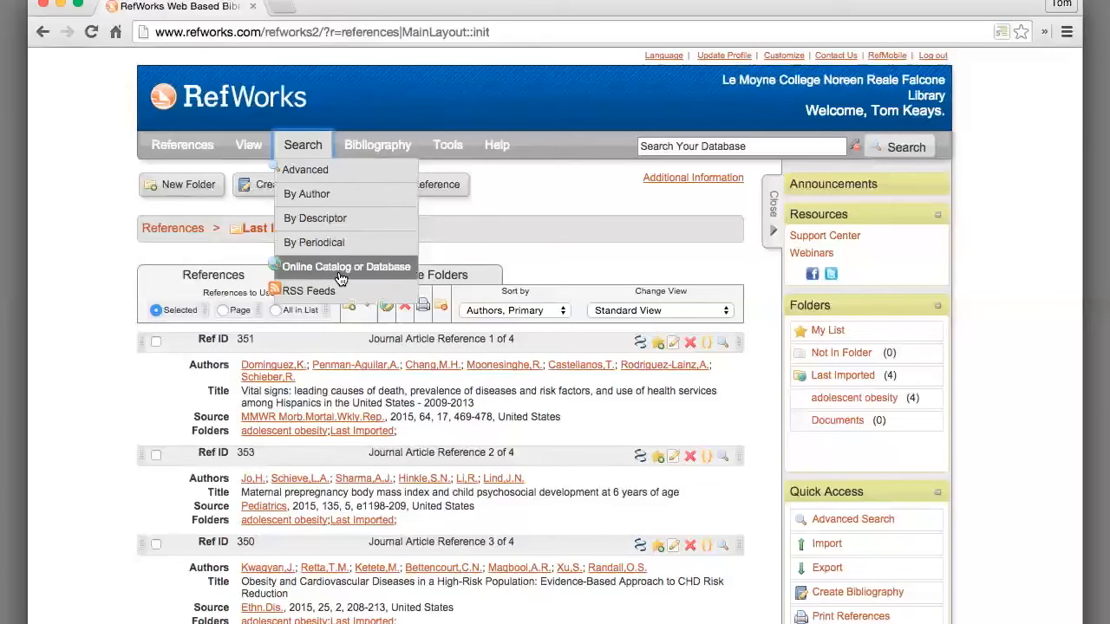
mouse_move(378, 140)
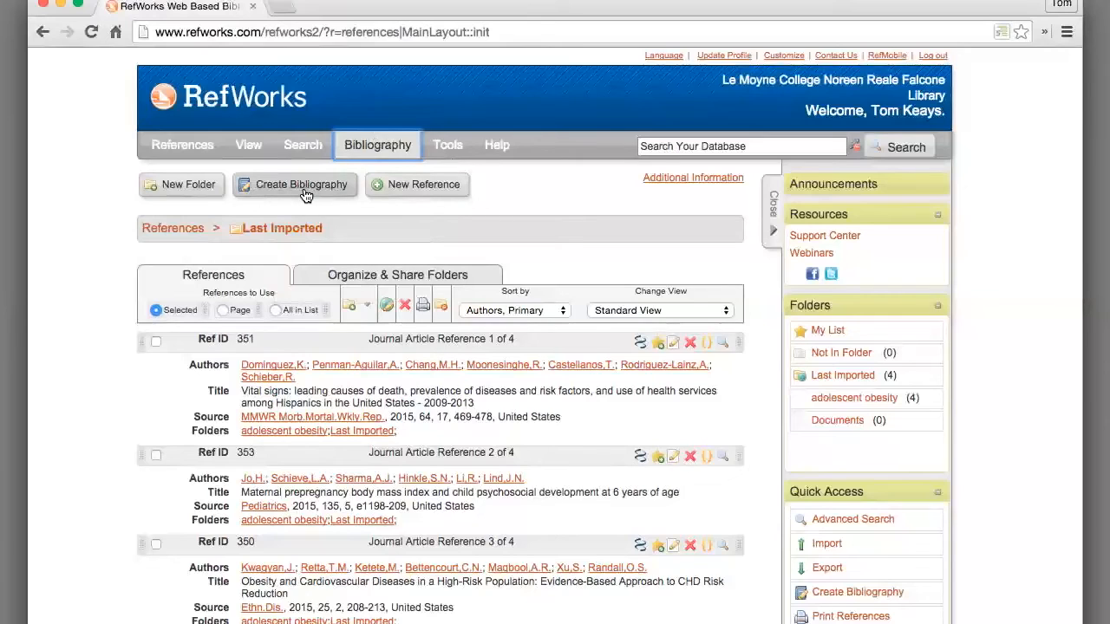
click(842, 592)
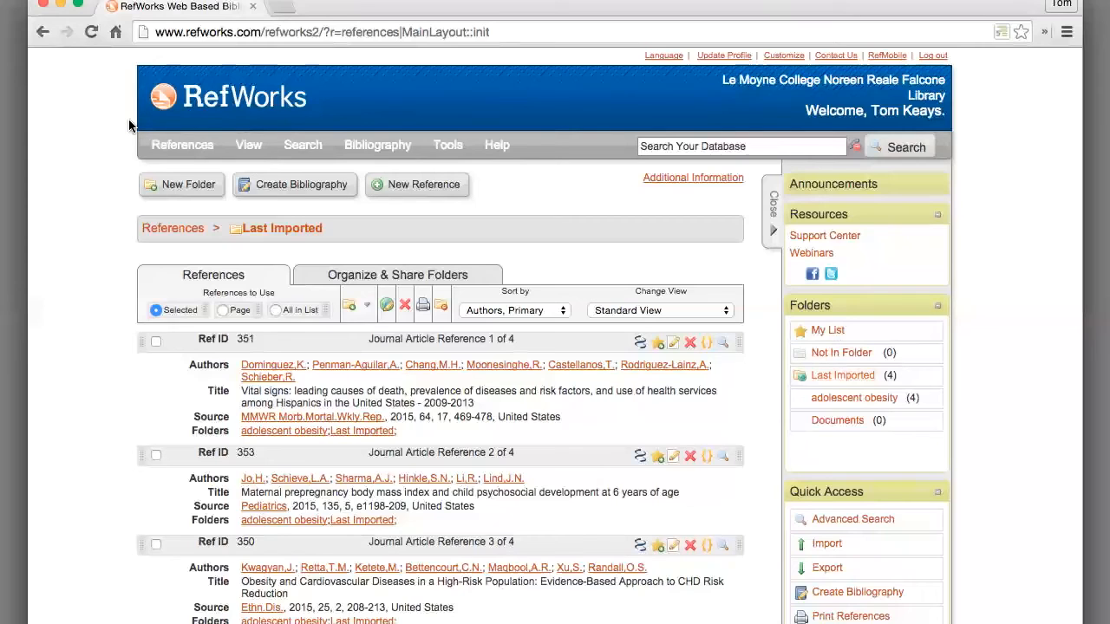
- Select the first three references in the Last Imported folder and start creating a bibliography
click(156, 341)
click(156, 455)
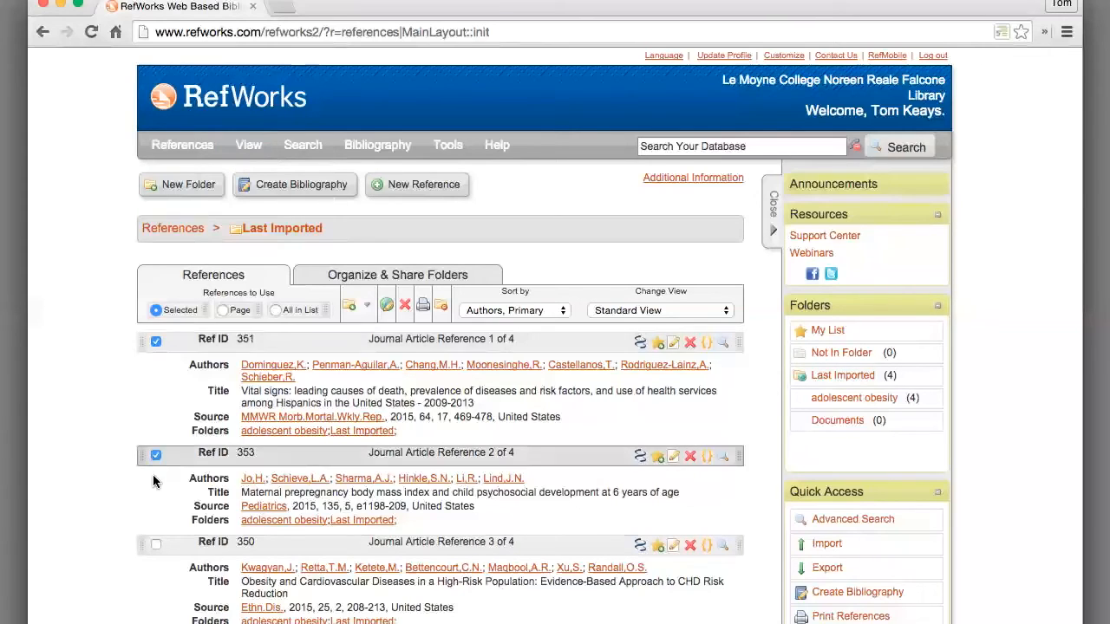
click(156, 545)
click(305, 185)
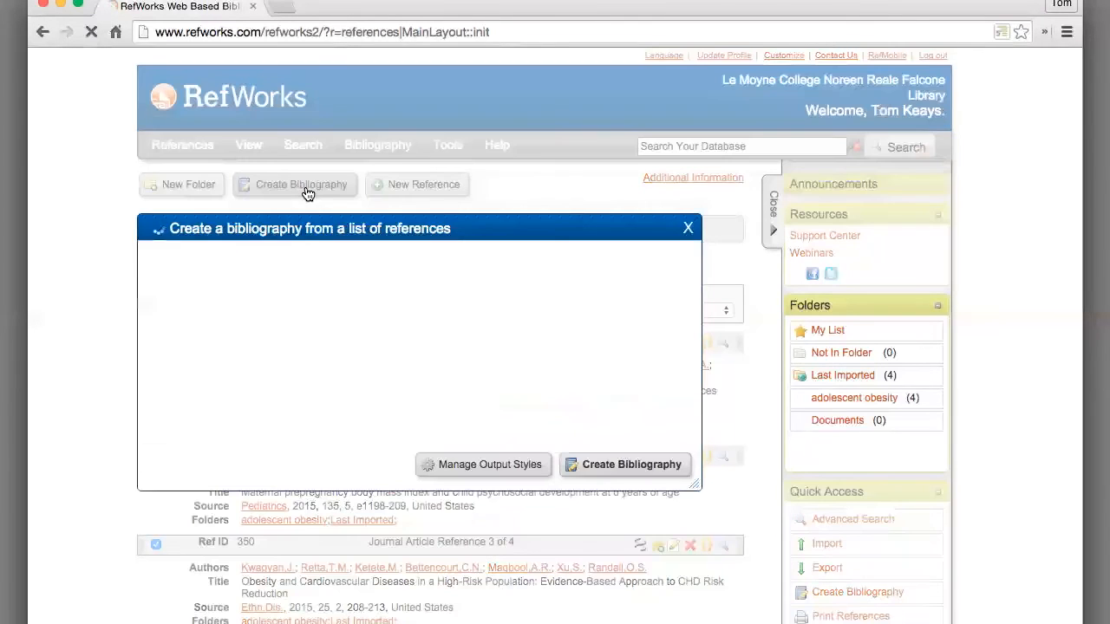
- Include all references in the list in the bibliography and keep APA 6th - American Psychological Association, 6th Edition as output style
click(458, 276)
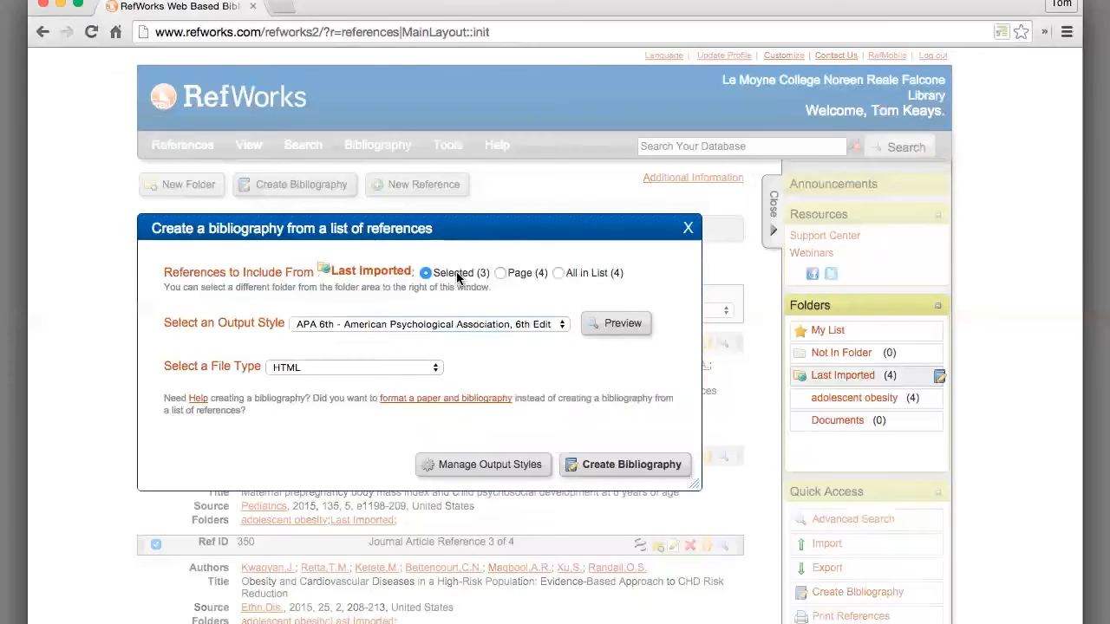
click(559, 274)
click(500, 273)
click(558, 273)
click(437, 323)
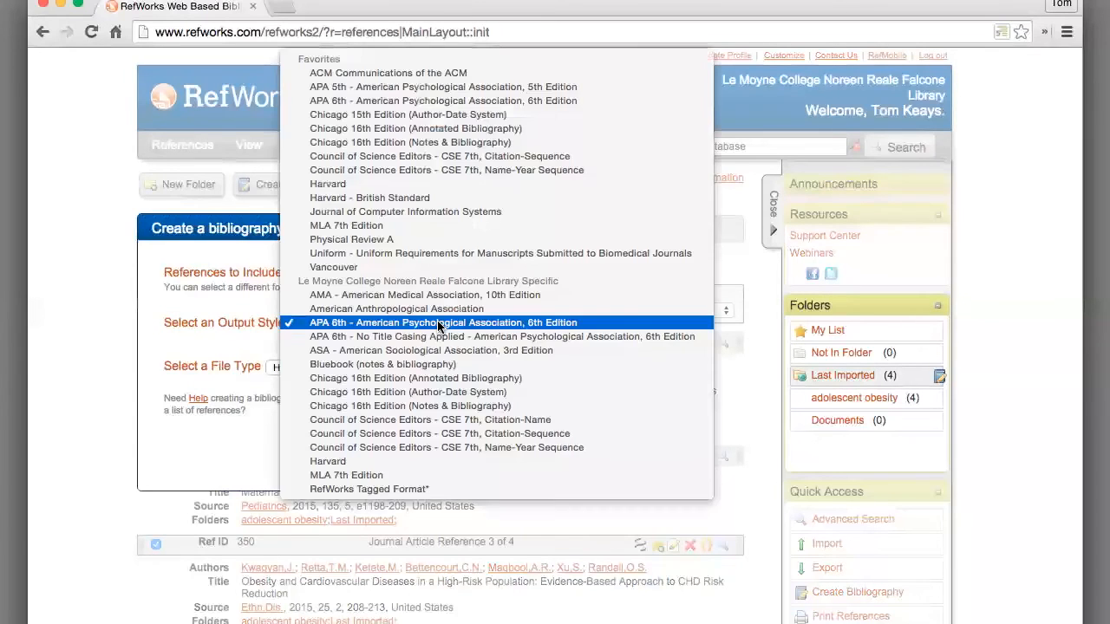
click(437, 323)
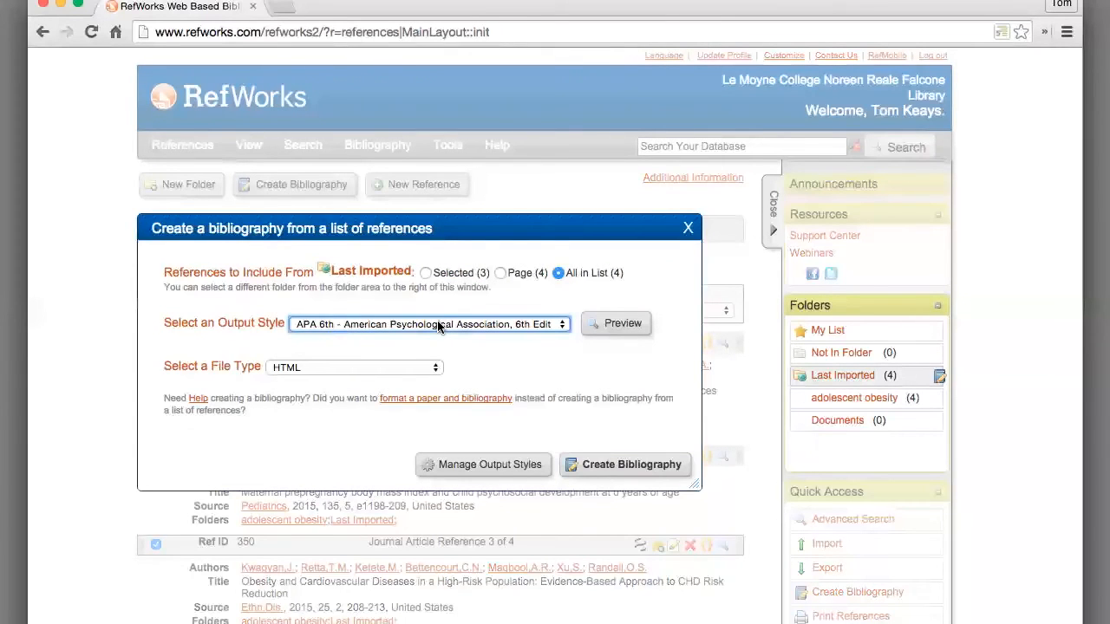
- Review the available file types and output styles for the bibliography, keeping HTML and APA 6th - American Psychological Association, 6th Edition
click(361, 368)
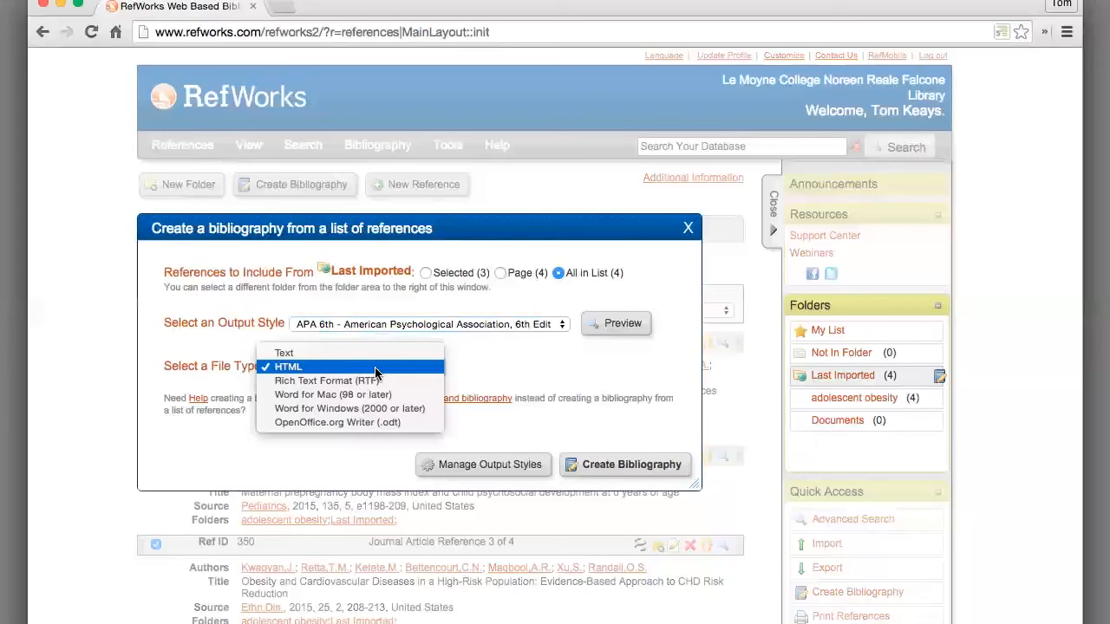
click(508, 376)
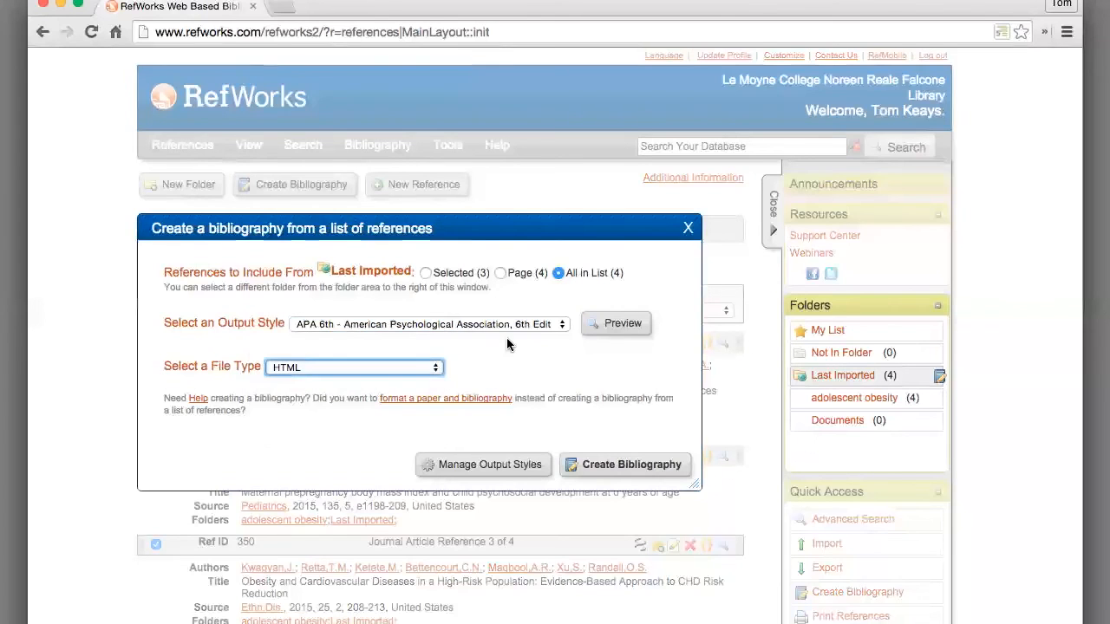
click(514, 327)
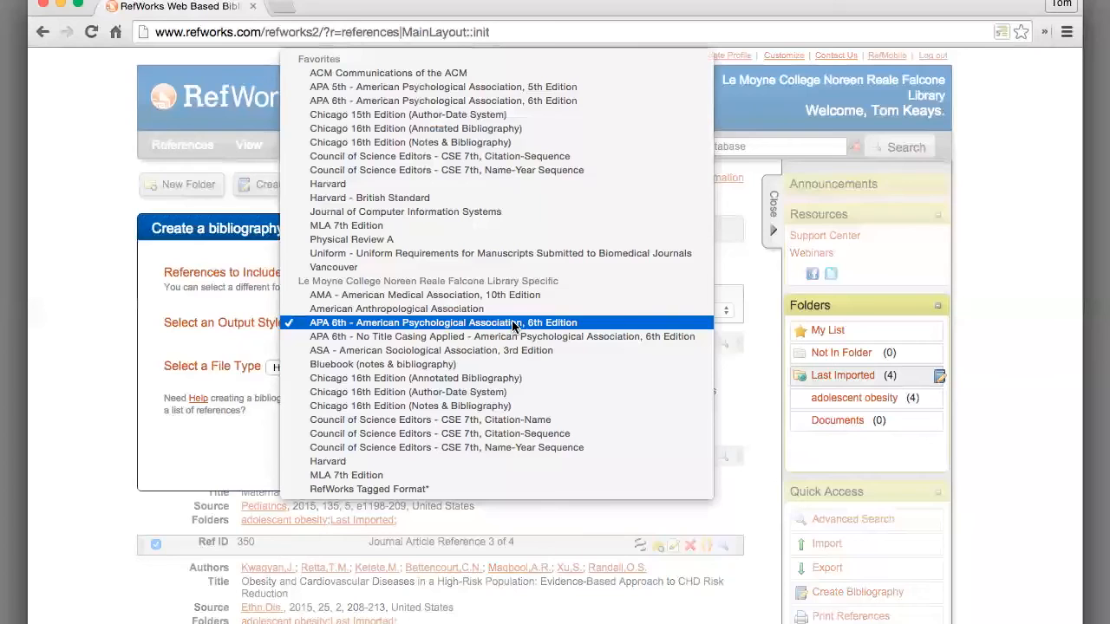
click(245, 451)
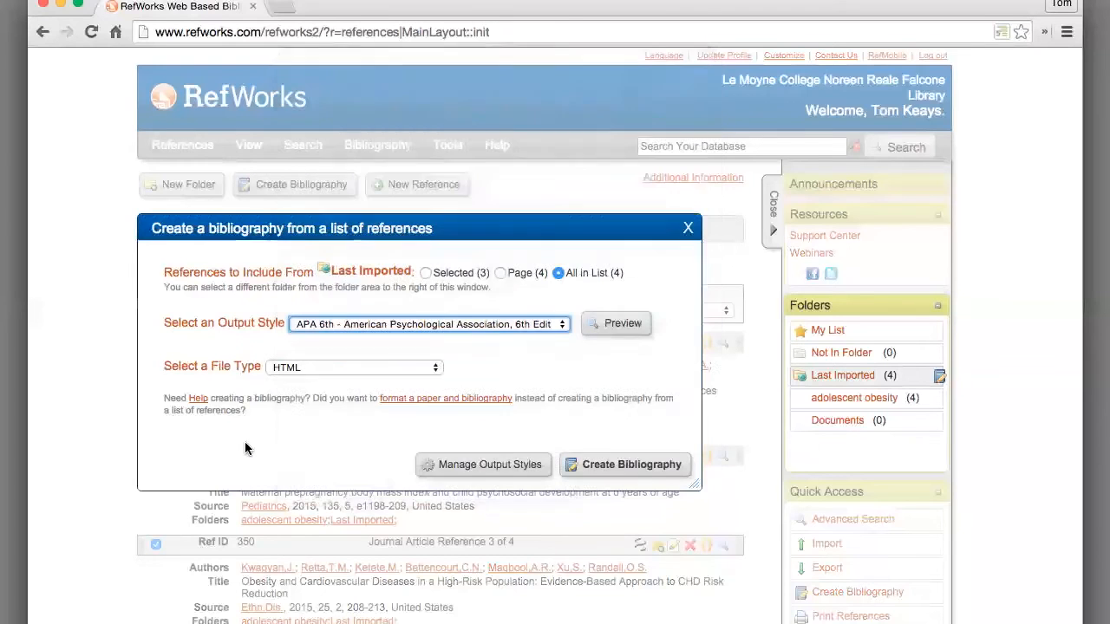
- Add AACN Advanced Critical Care to the favorite output styles in the Output Style Manager and close the manager
click(459, 465)
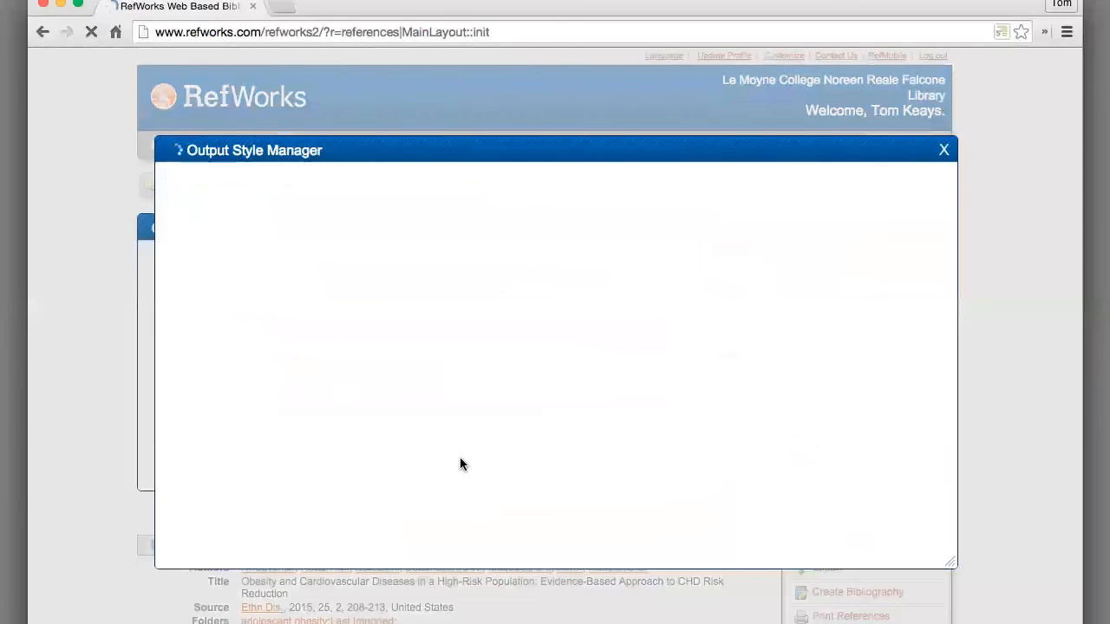
click(273, 359)
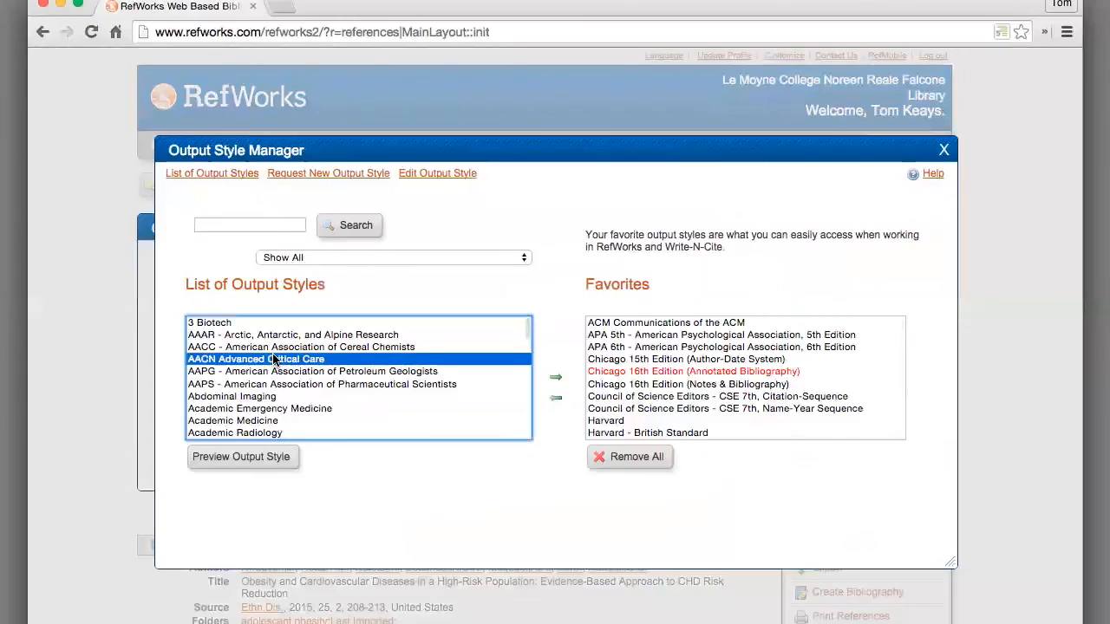
click(553, 377)
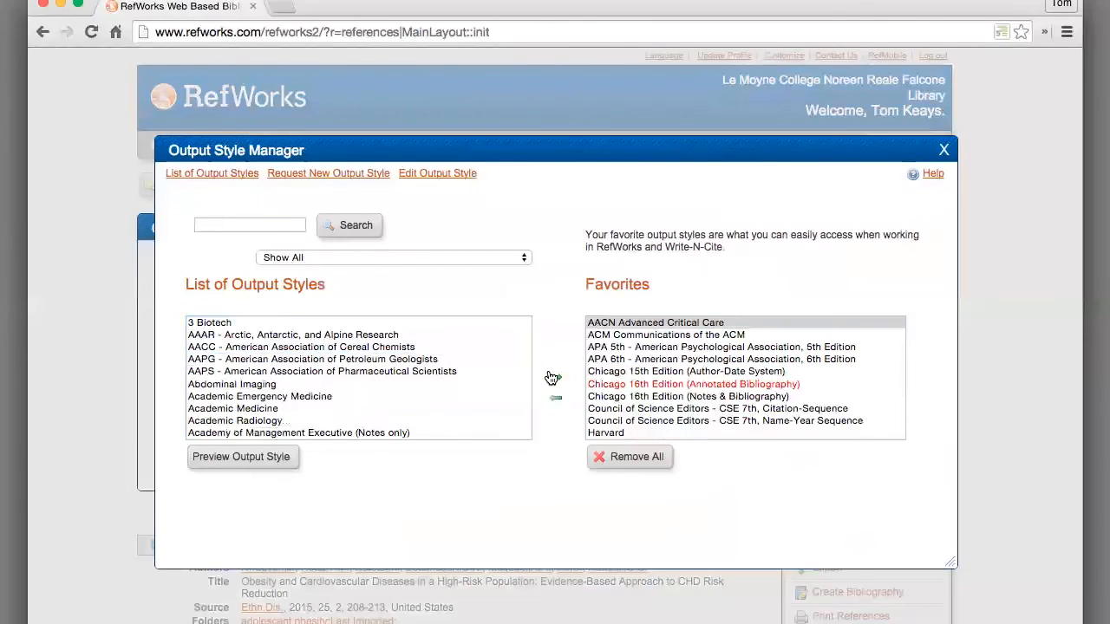
click(944, 150)
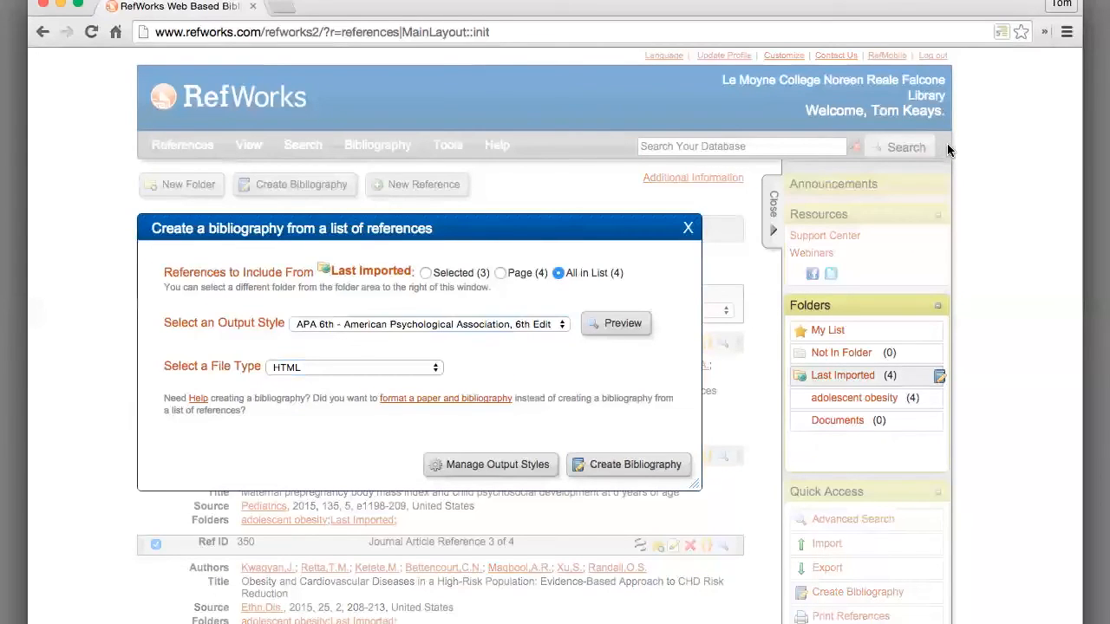
- Create the APA 6th bibliography as HTML and return to the bibliography settings
click(635, 465)
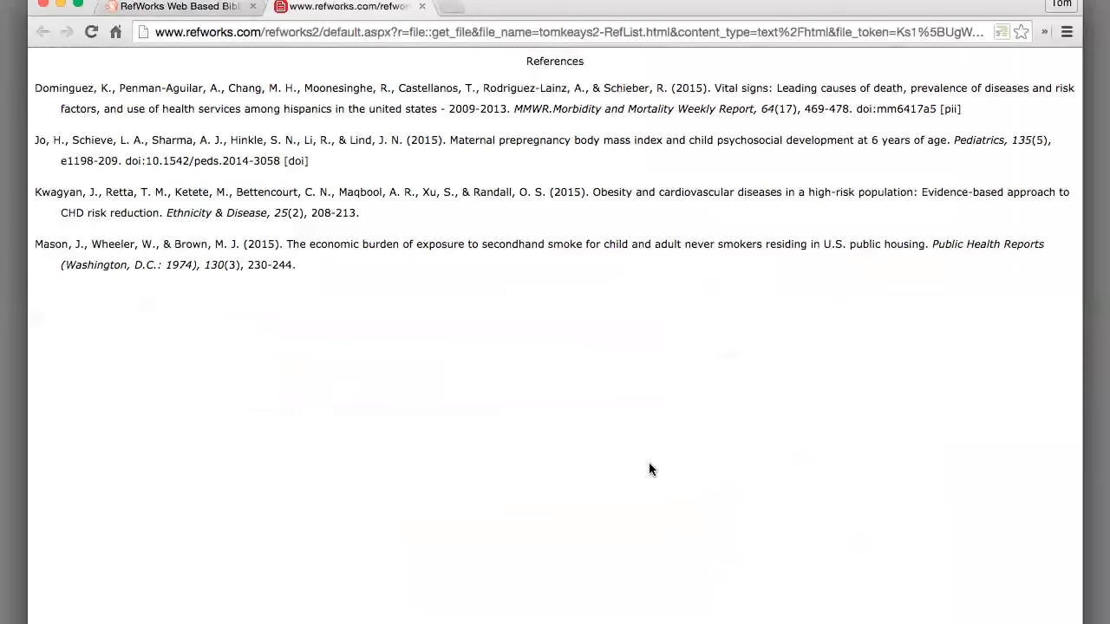
click(193, 6)
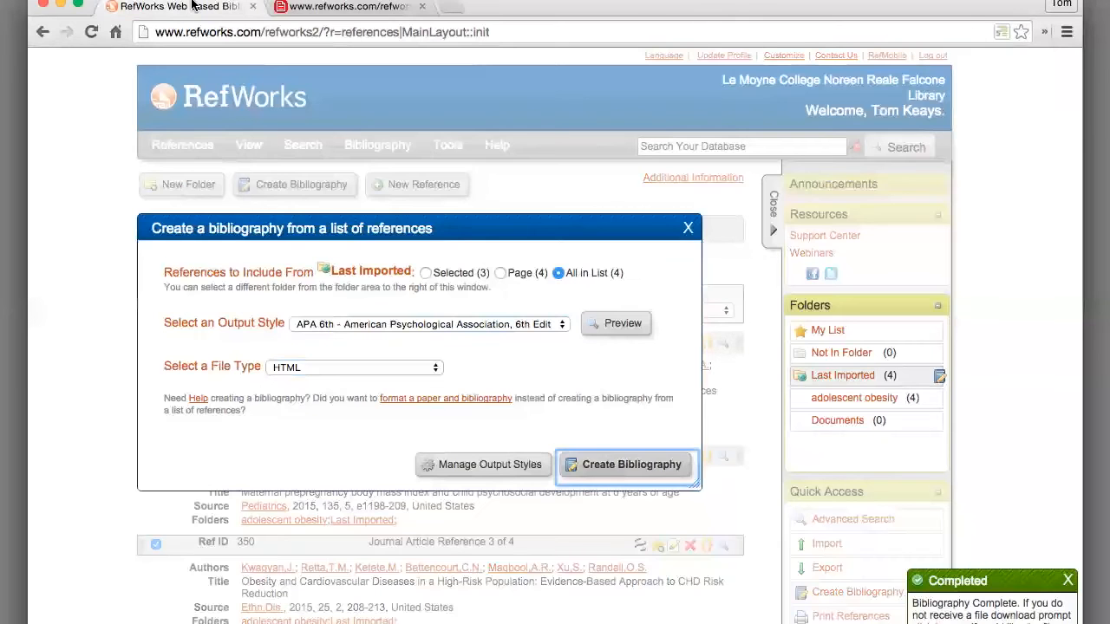
- Create another HTML bibliography of the same references in the AMA - American Medical Association, 10th Edition style
click(462, 324)
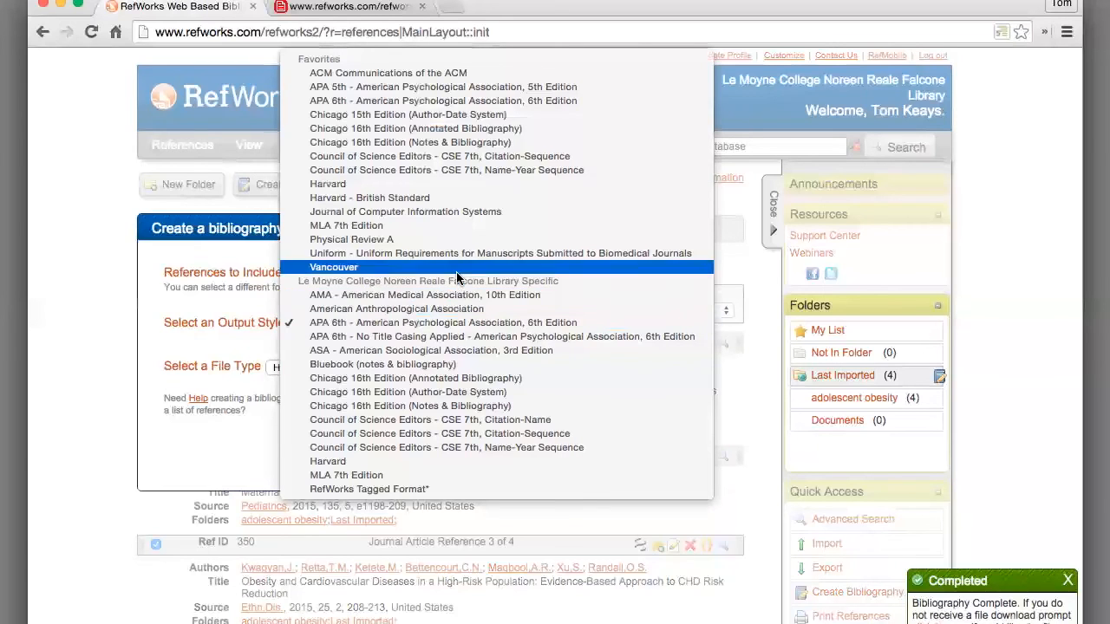
click(457, 296)
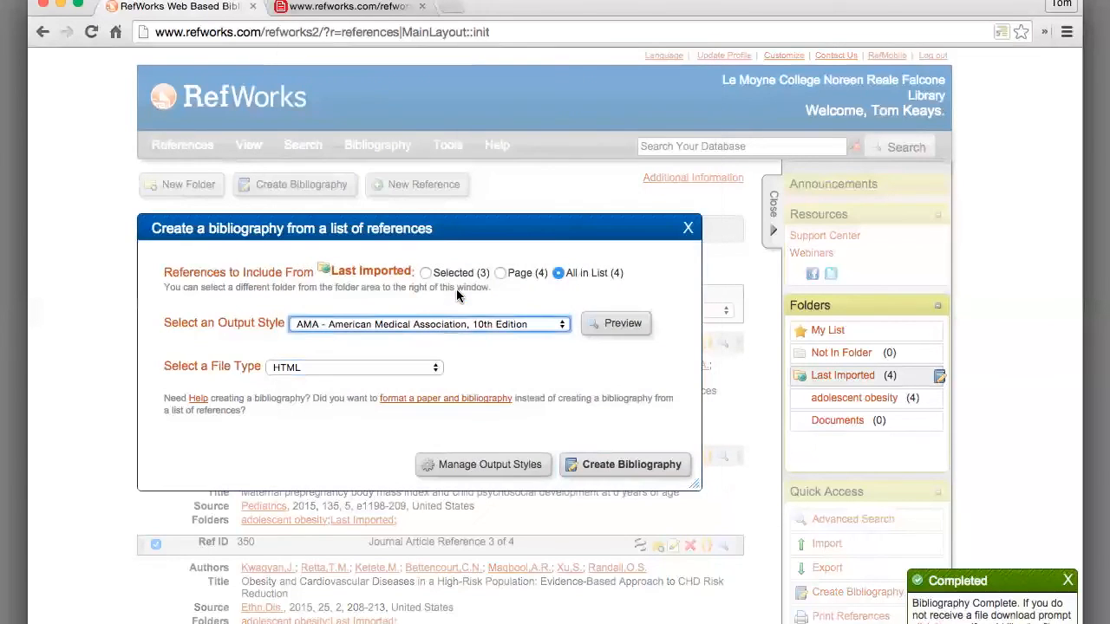
click(612, 467)
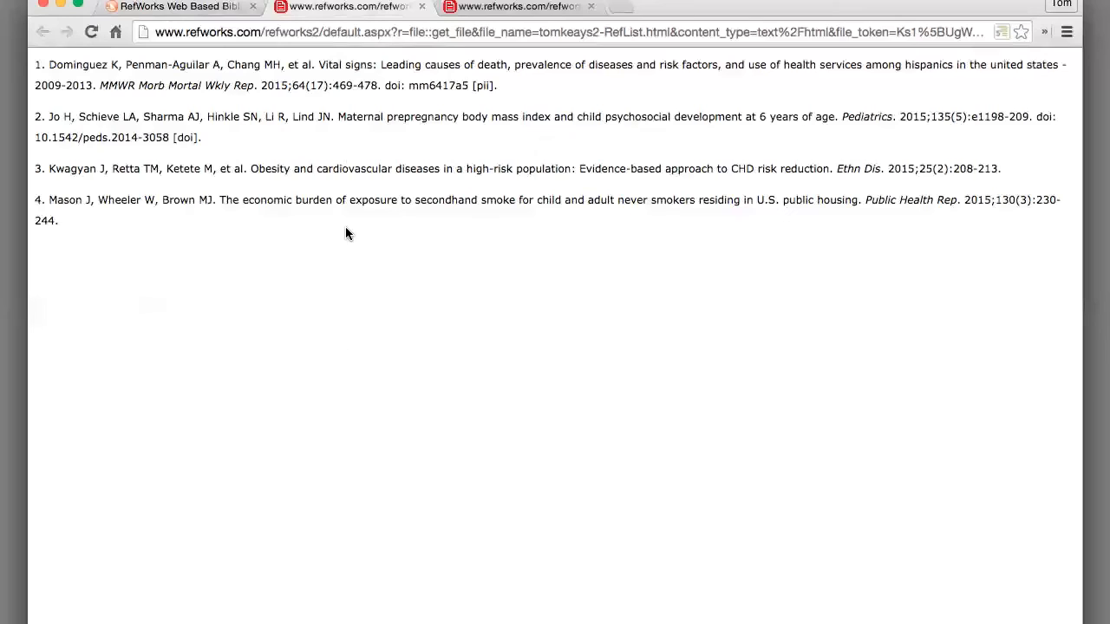
- Highlight the doi text of the first AMA reference, then return to RefWorks and close the bibliography settings
drag(384, 80, 492, 82)
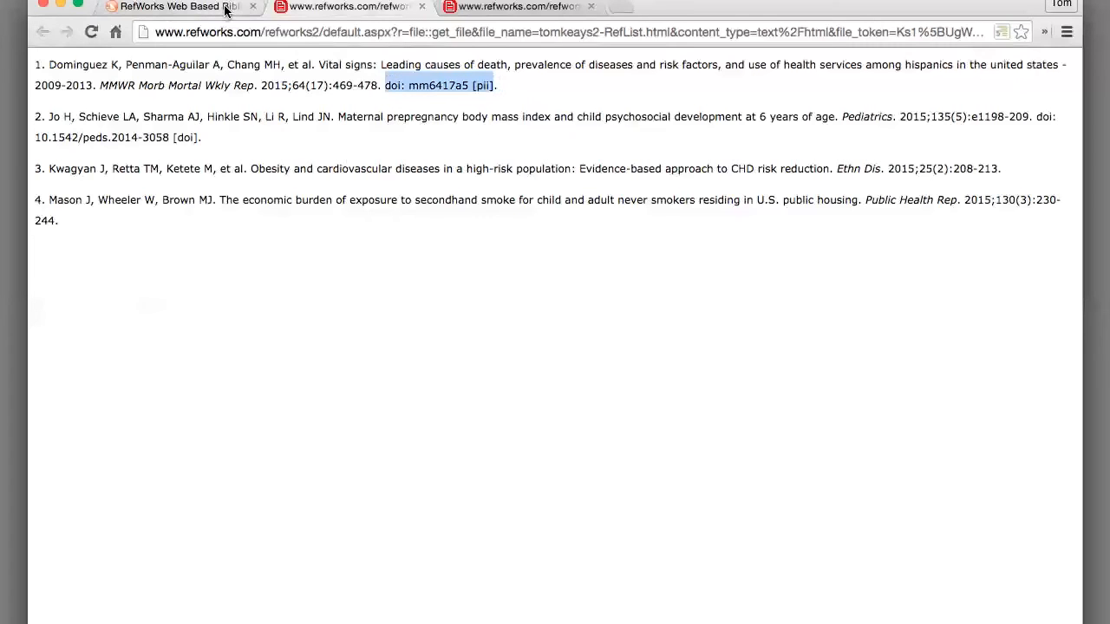
click(173, 7)
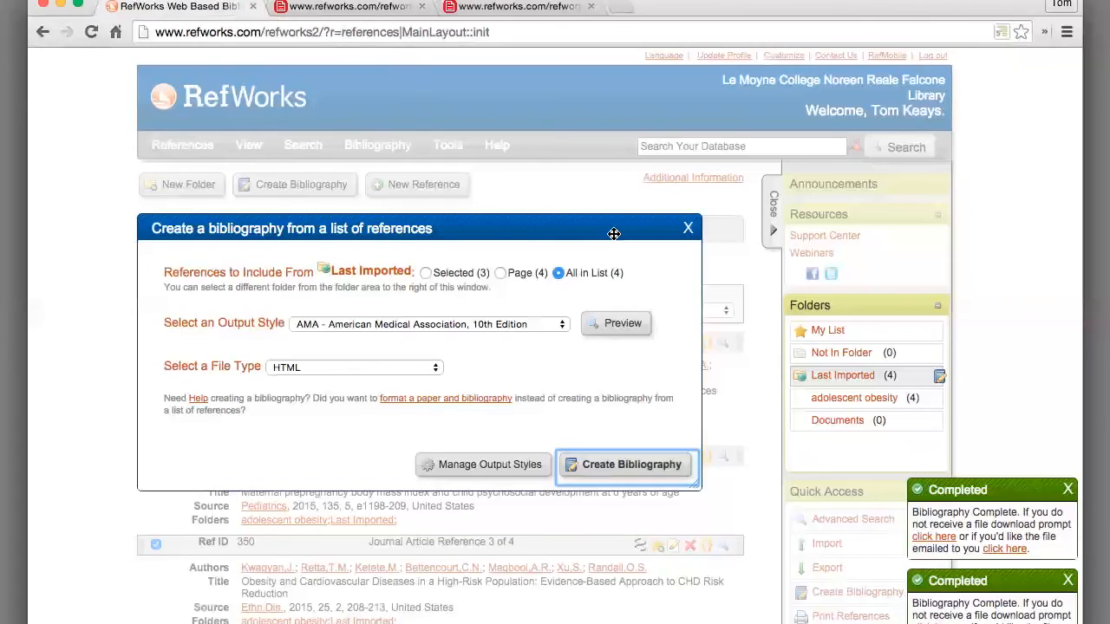
click(688, 230)
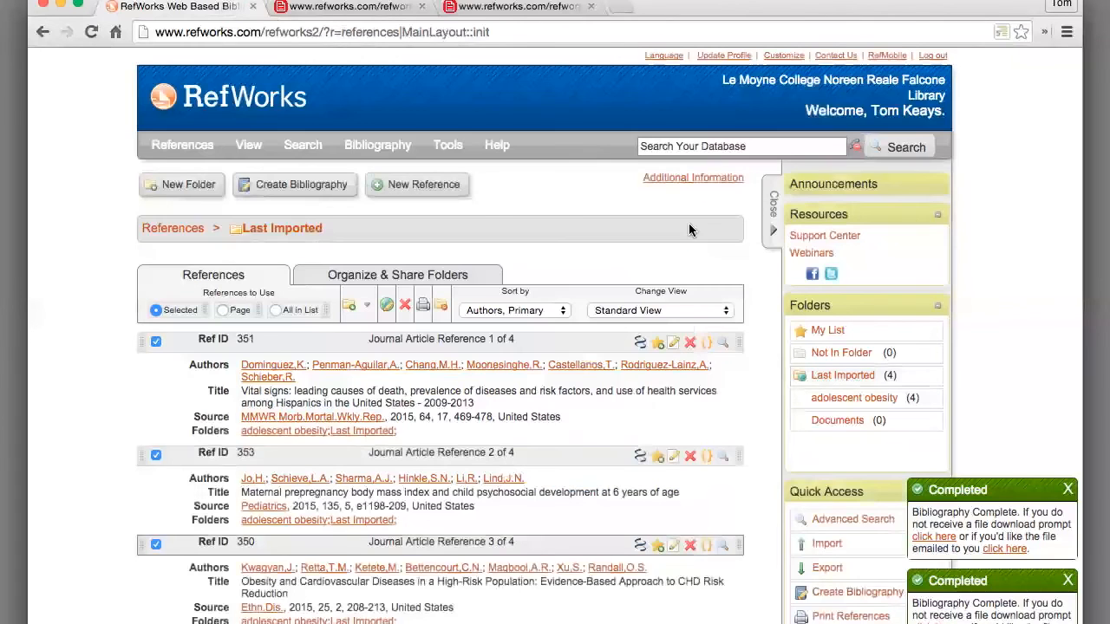
- Look over the RefWorks tools, browse the video tutorials on the ProQuestRefWorks YouTube channel, and close that page
click(449, 145)
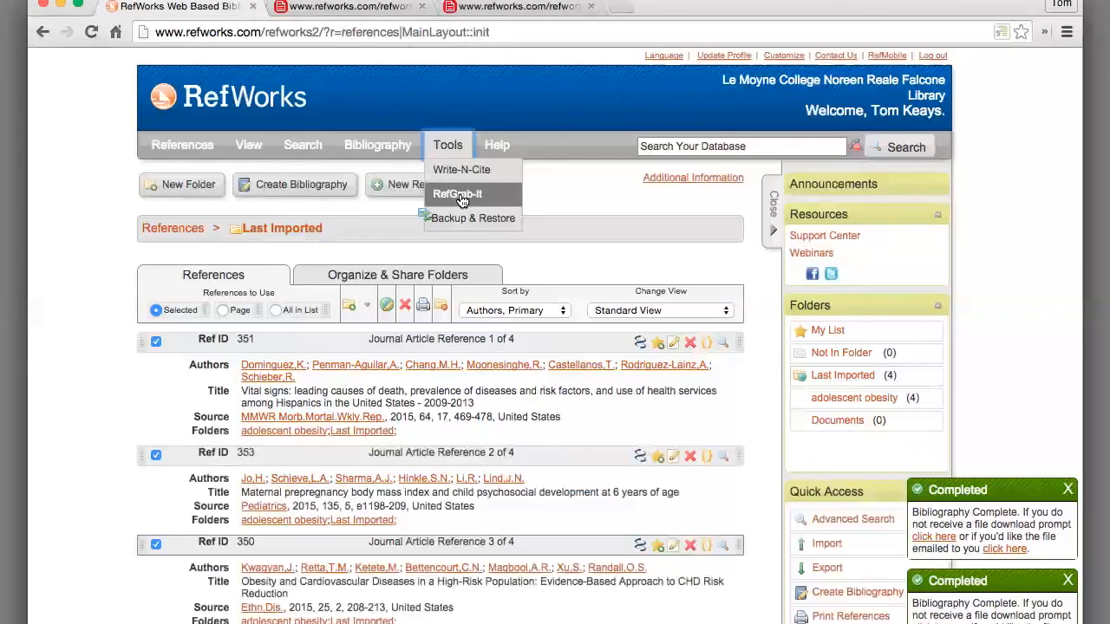
mouse_move(492, 143)
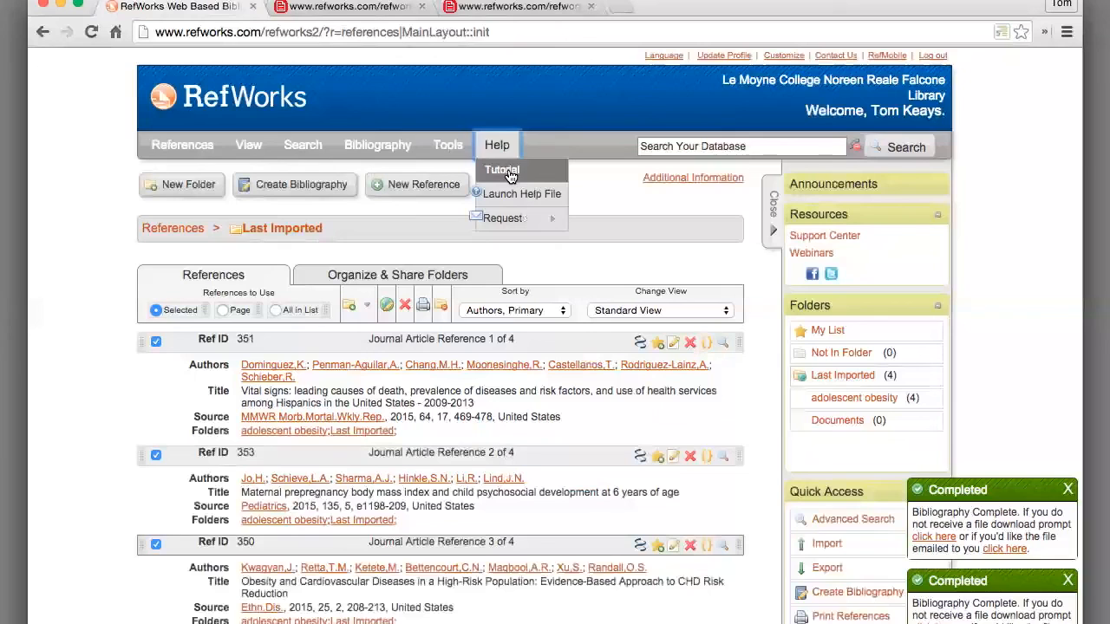
click(503, 171)
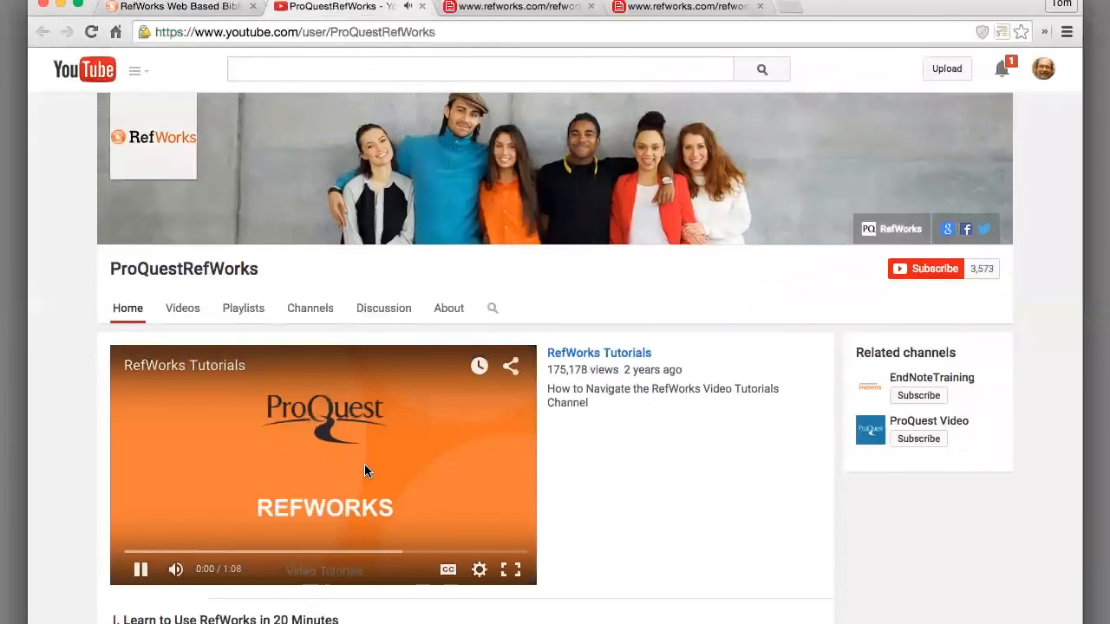
click(364, 471)
scroll(365, 471, down, 5)
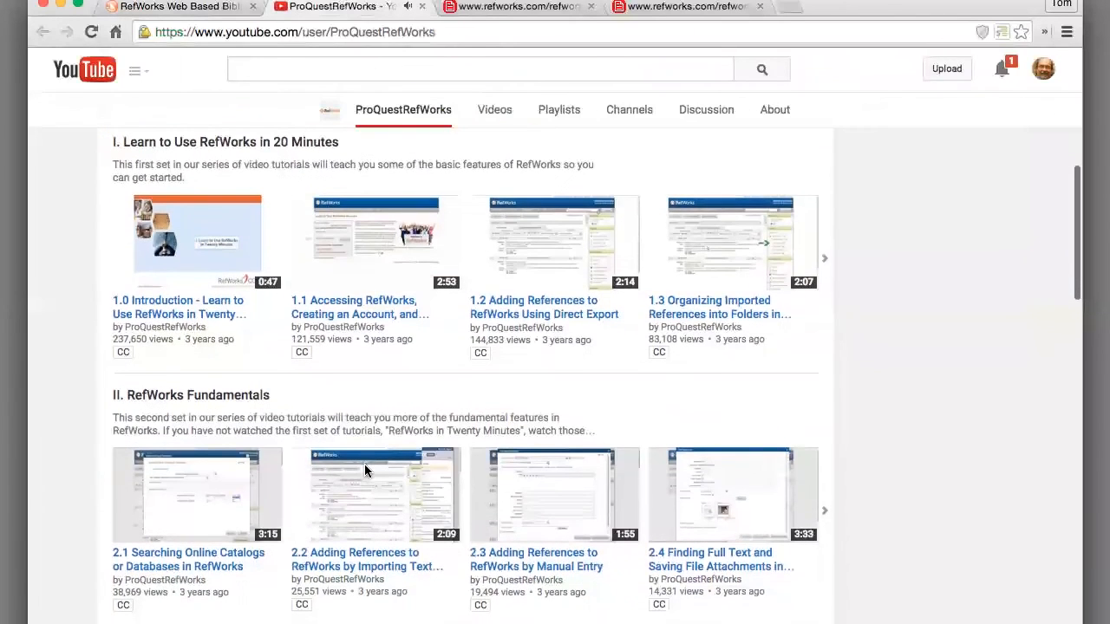
scroll(365, 470, down, 4)
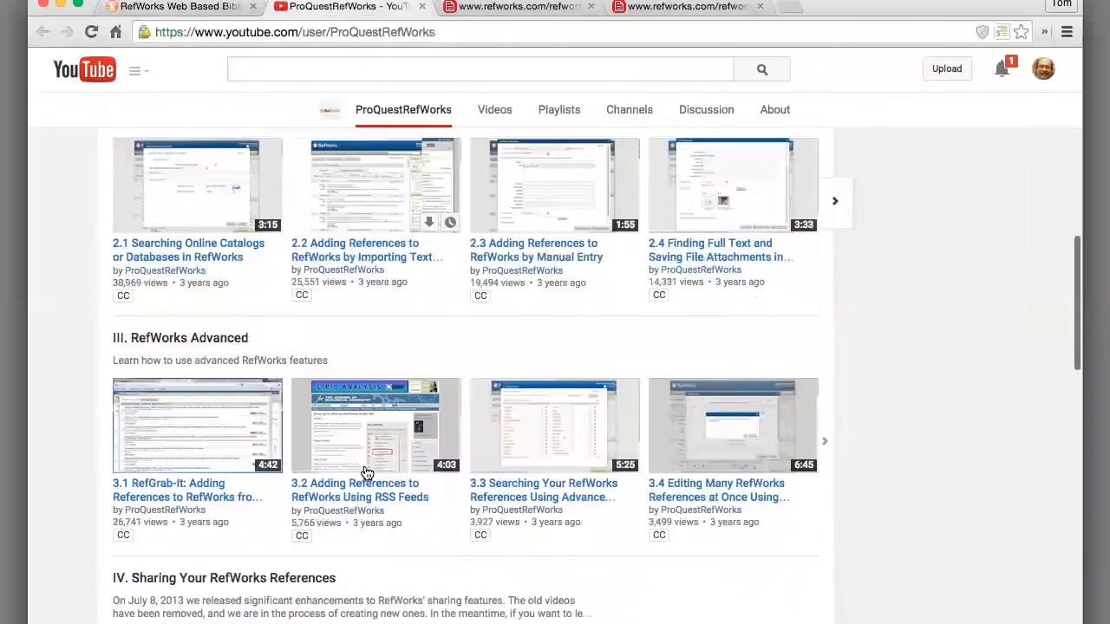
key(super+w)
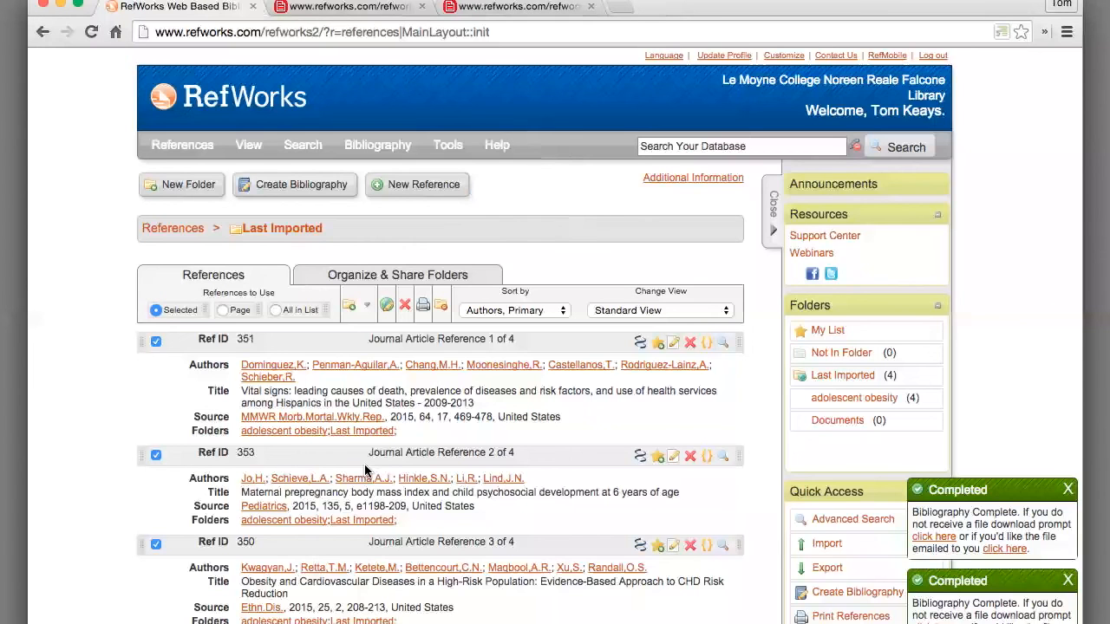
- Open the RefWorks help file, view its What Is RefWorks? topic, and close it
click(499, 143)
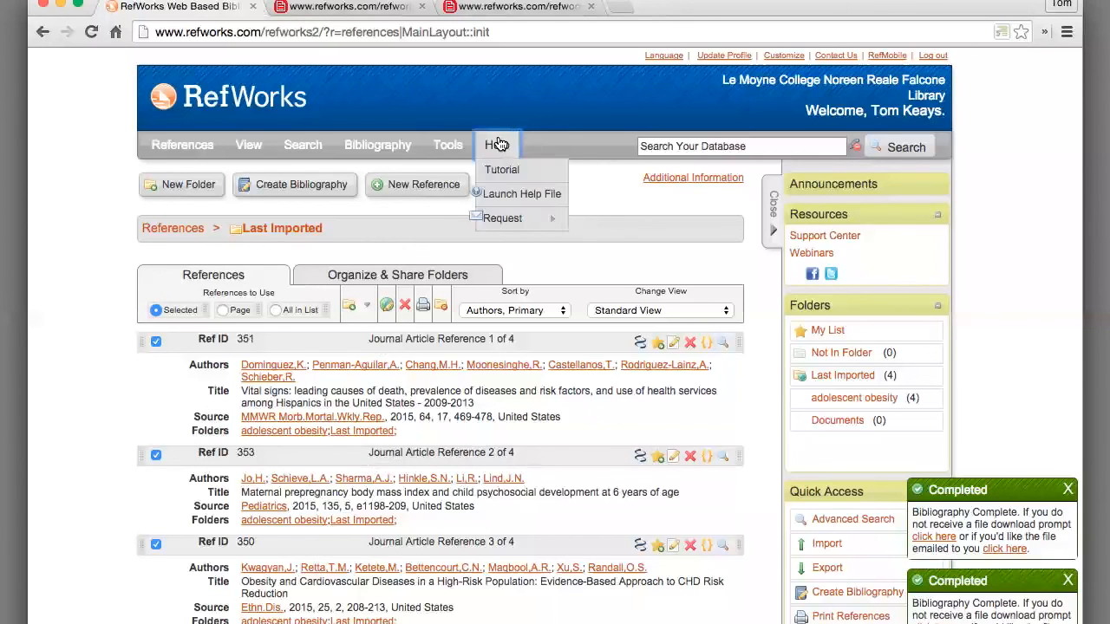
click(498, 187)
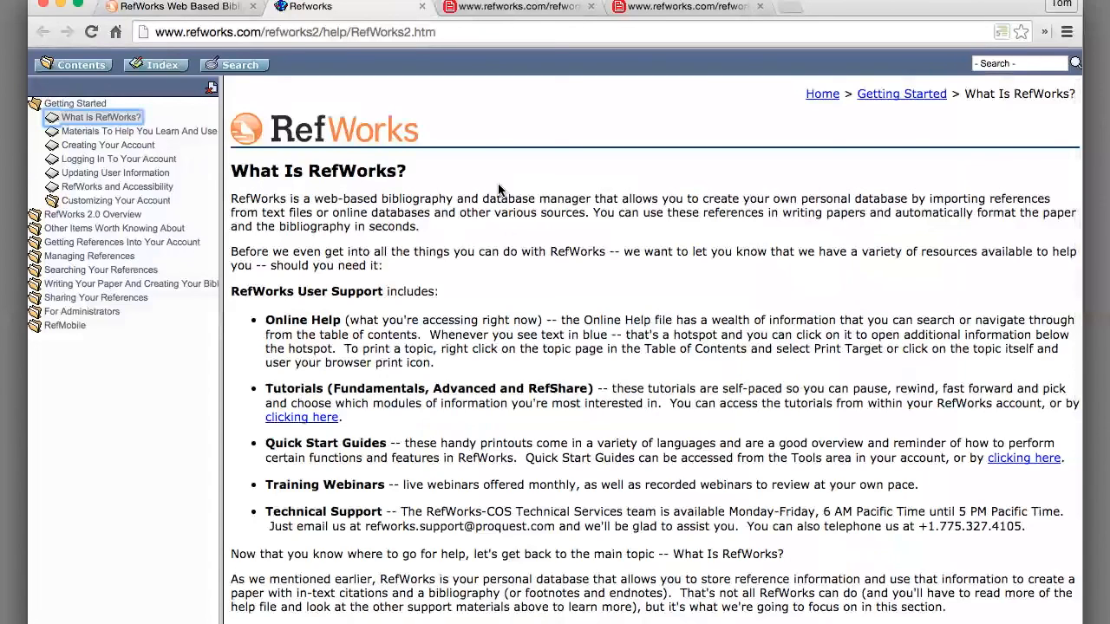
key(super+w)
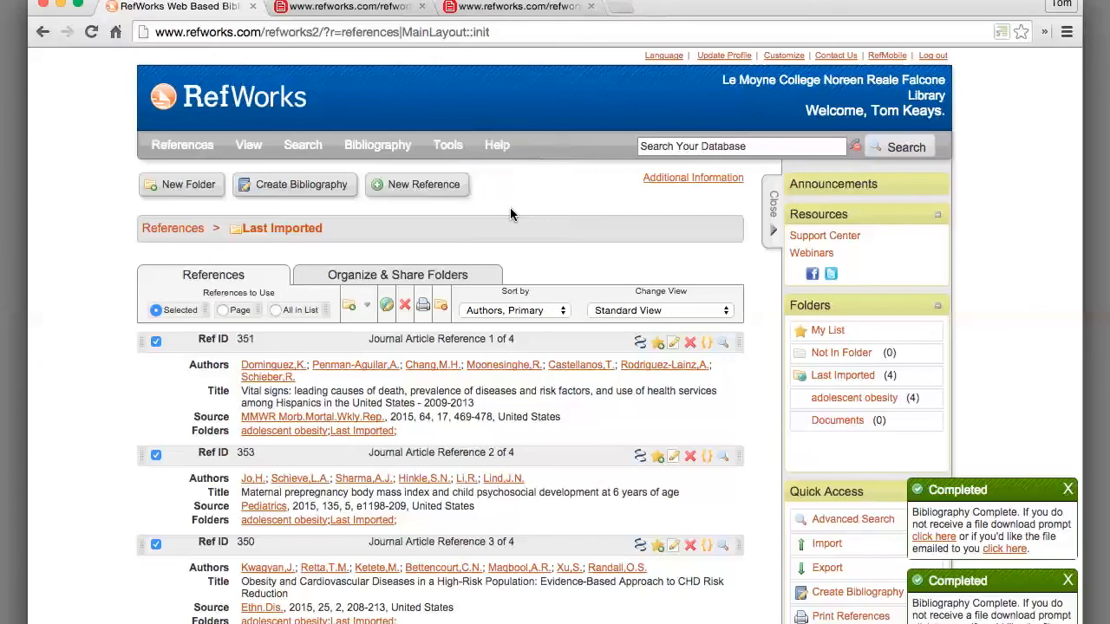
- Open the library's additional information page on RefWorks and look through its help guides, video tutorials and group code section
click(684, 178)
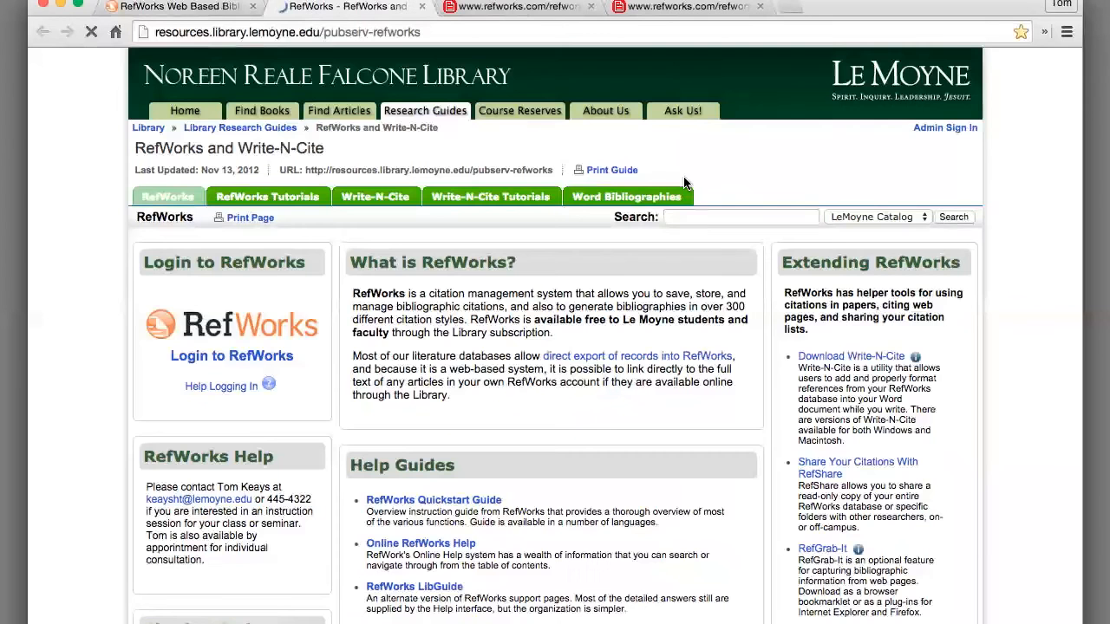
scroll(635, 358, down, 3)
scroll(634, 352, down, 10)
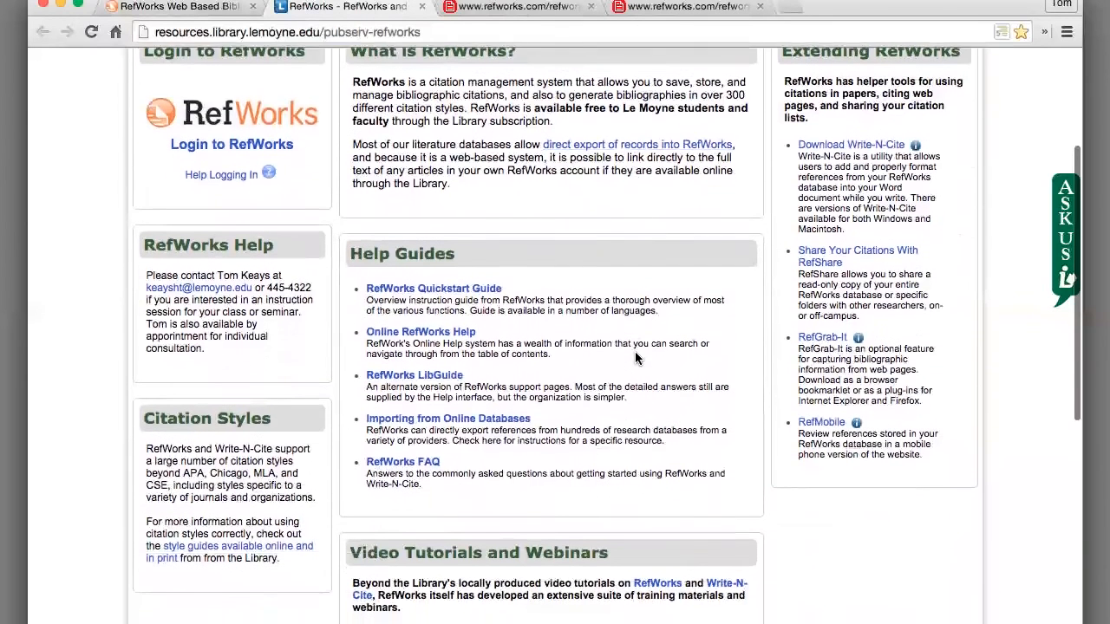
scroll(635, 358, down, 1)
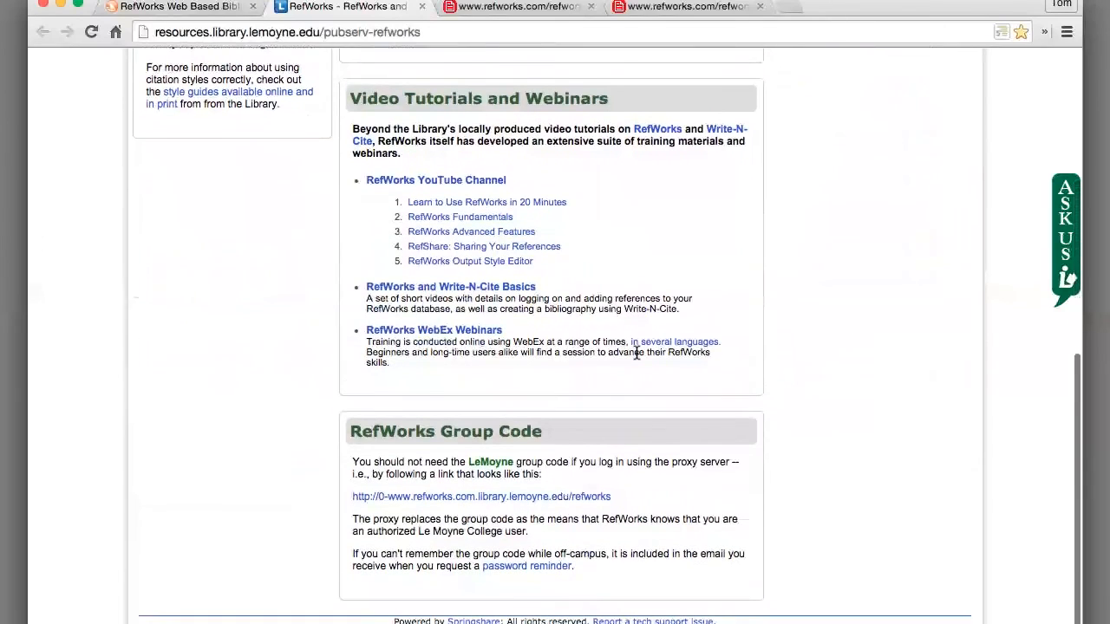